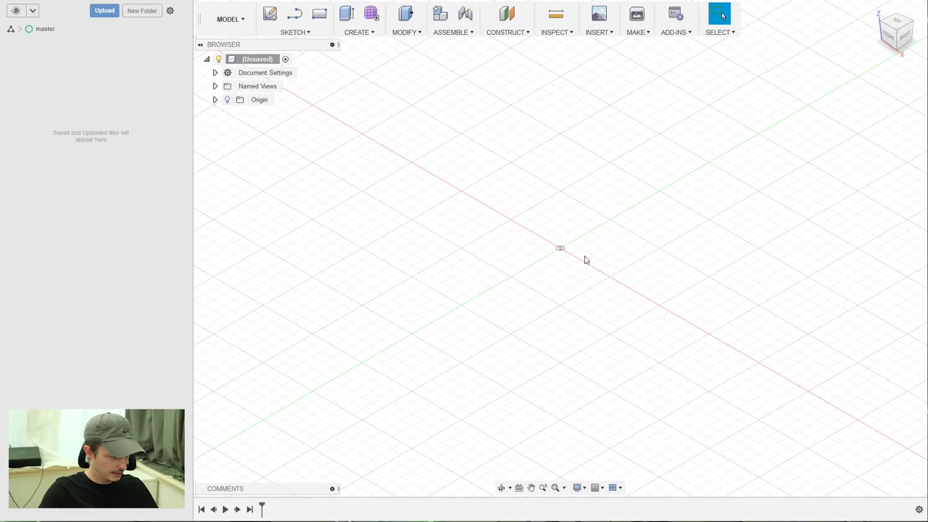
Start a new sketch on the horizontal XY origin plane
shift+middle_drag(584, 260, 567, 239)
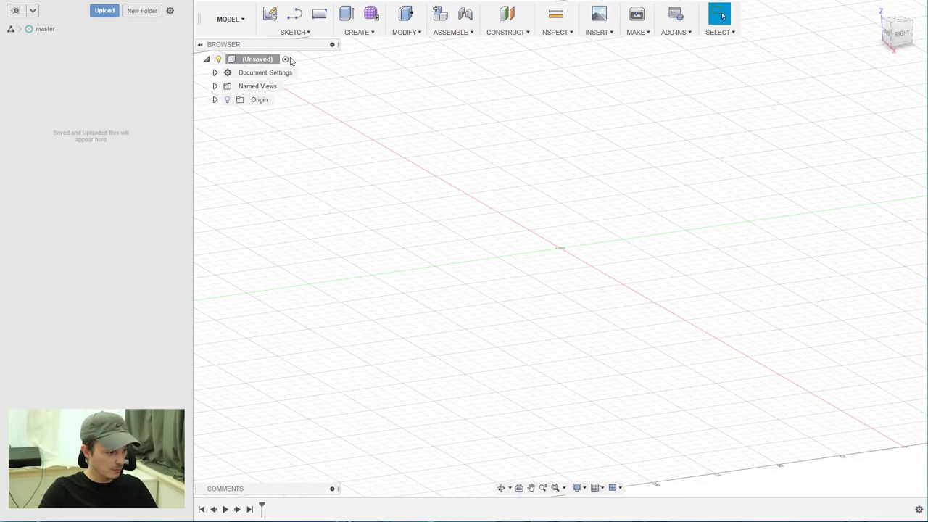
click(270, 13)
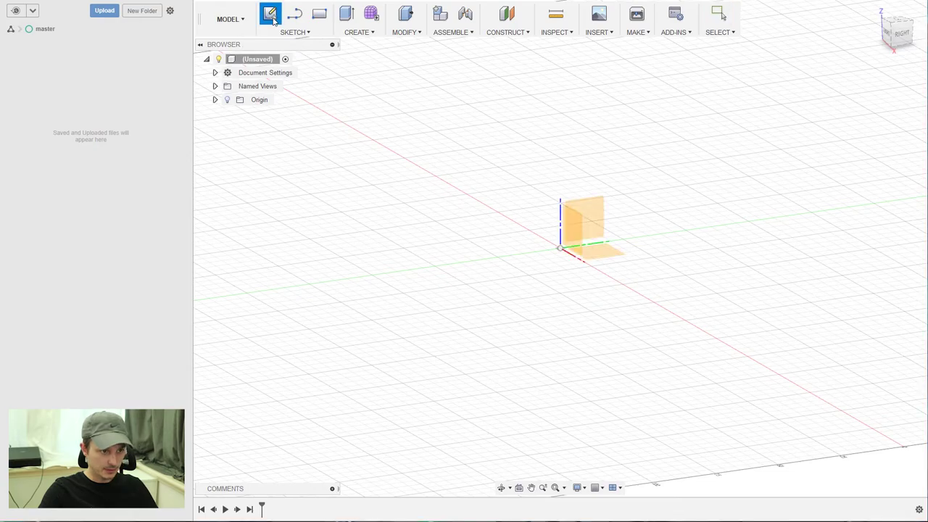
click(602, 259)
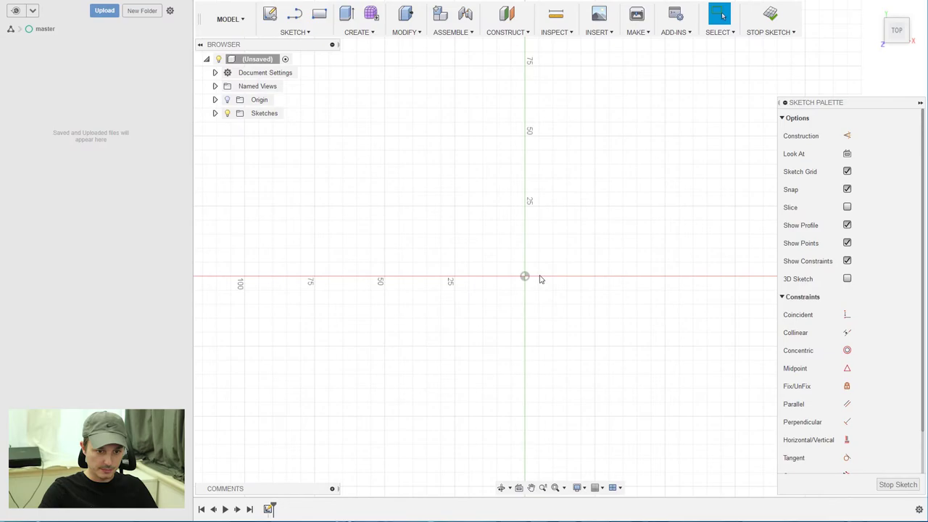
Draw a centre rectangle 92.3 mm wide and 52.4 mm high at the origin, then delete its dimensions
click(294, 32)
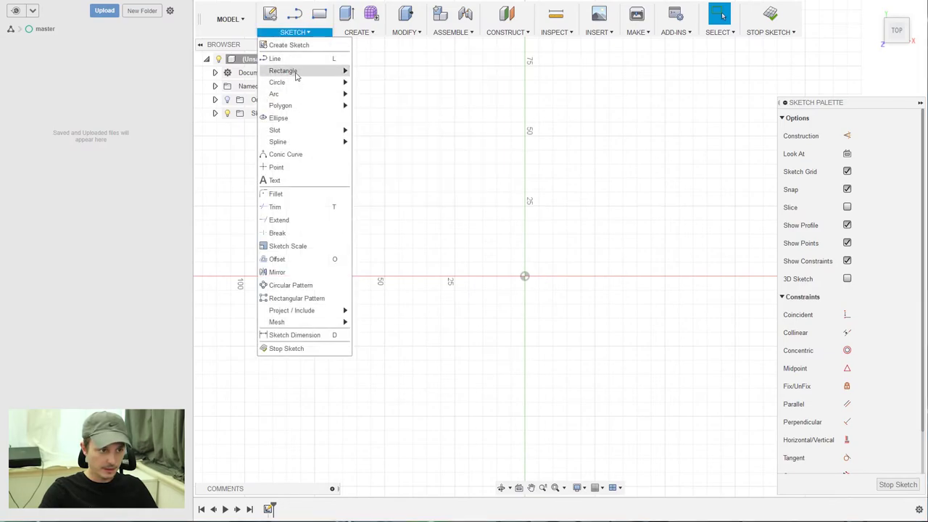
mouse_move(290, 71)
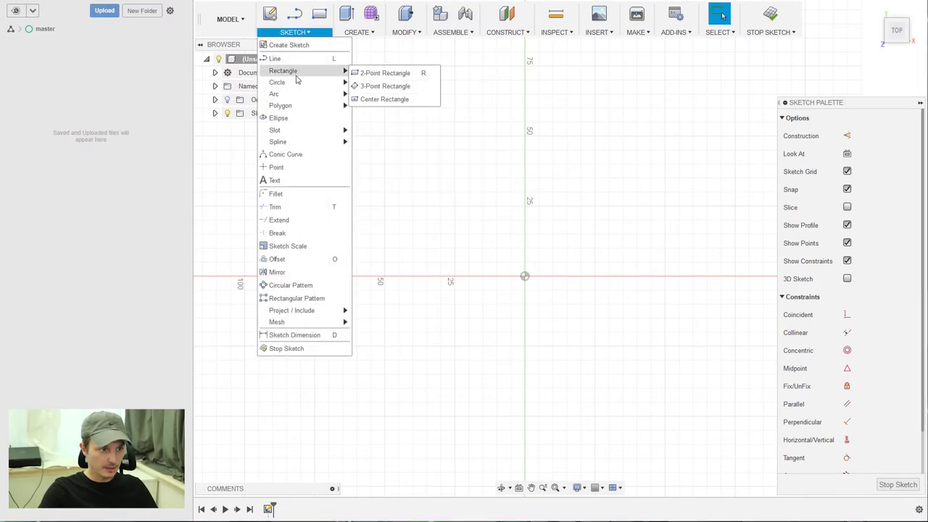
click(390, 104)
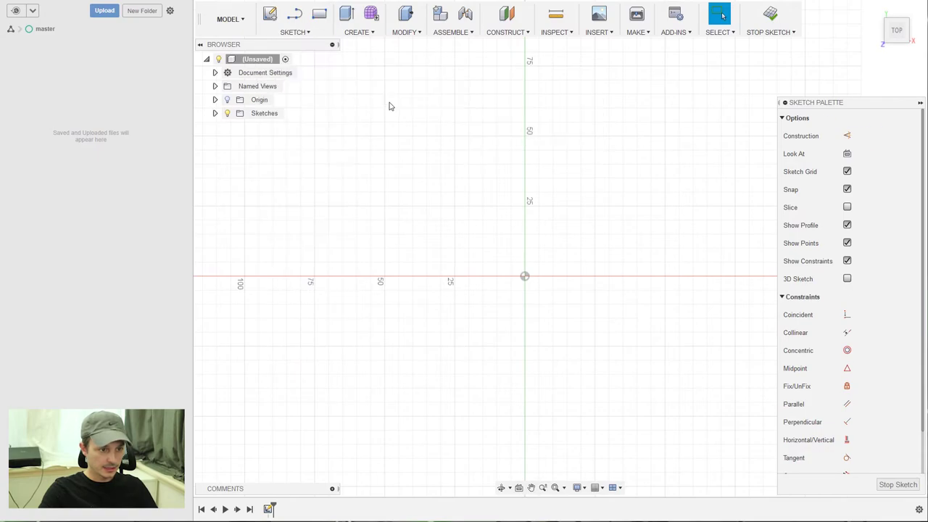
click(524, 277)
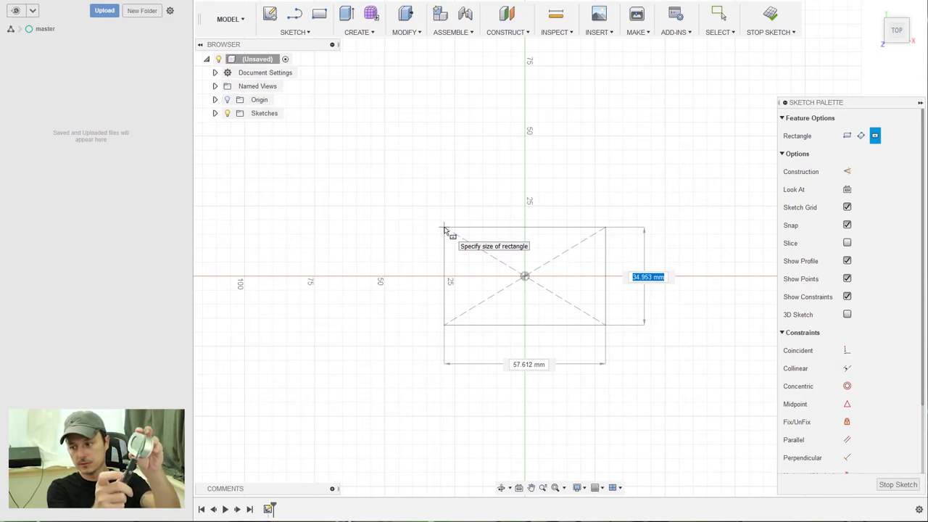
text(5)
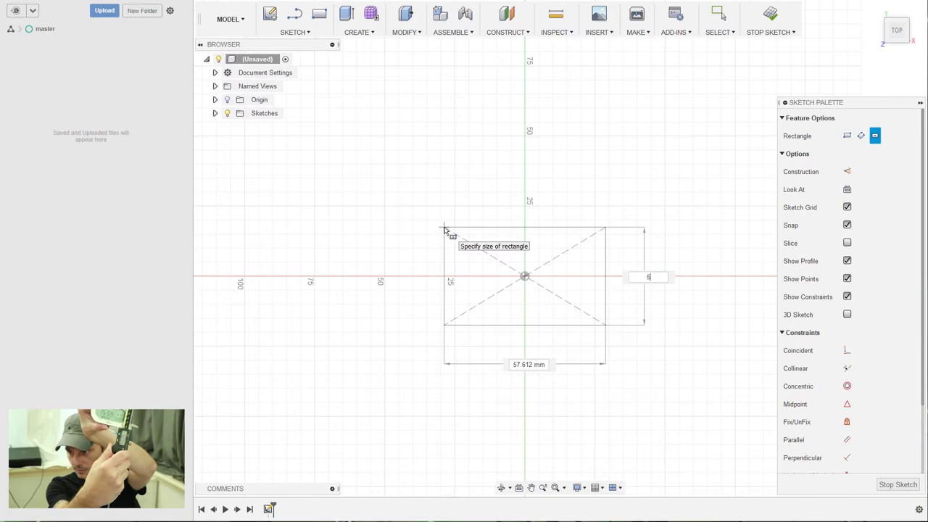
text(2.4)
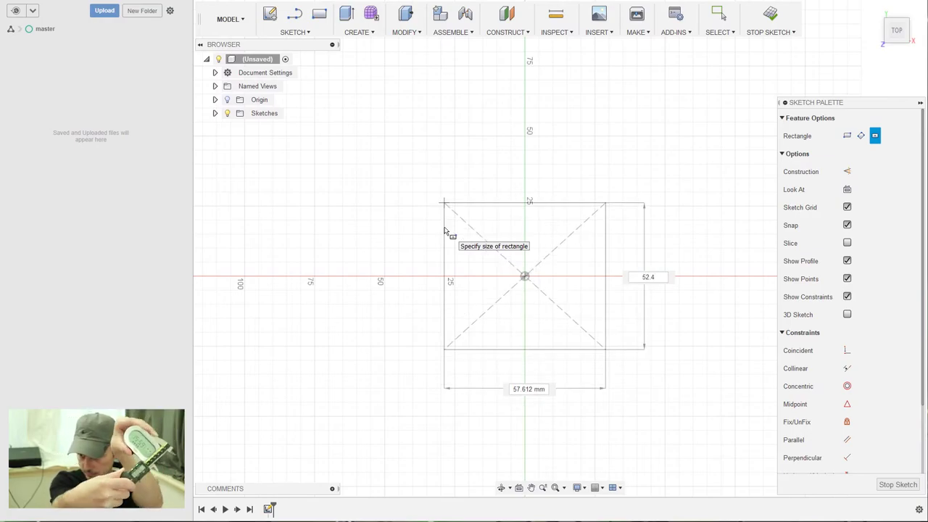
key(Tab)
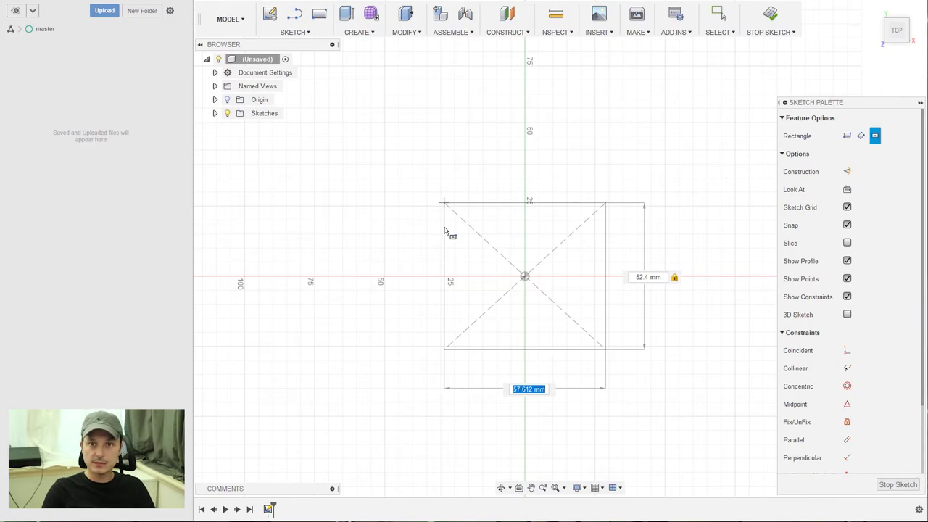
text(92.3)
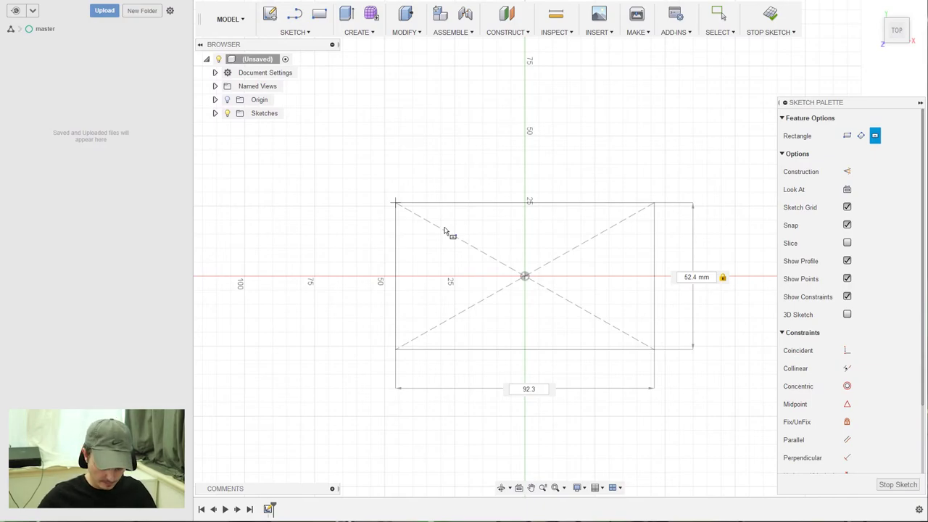
key(Return)
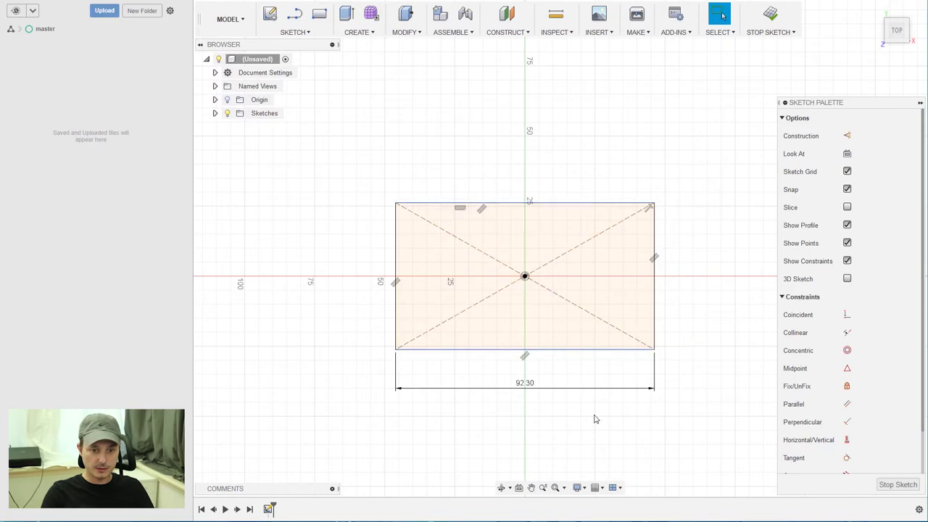
click(655, 369)
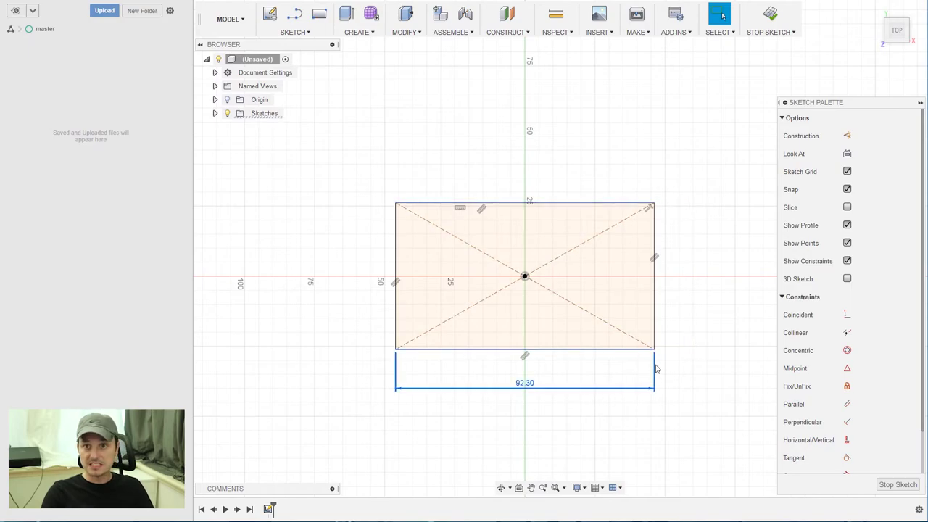
key(Delete)
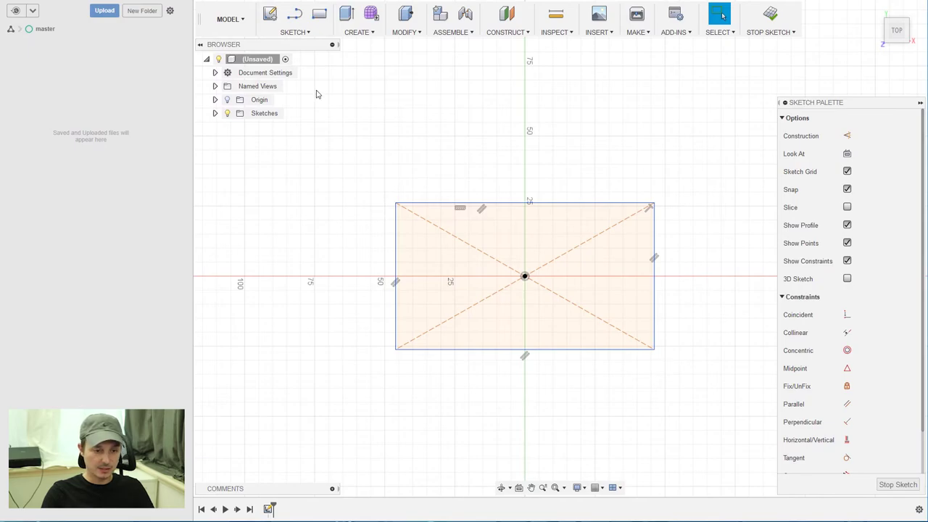
Fillet the rectangle's upper-left corner with a radius of 52.4/2 mm
click(301, 33)
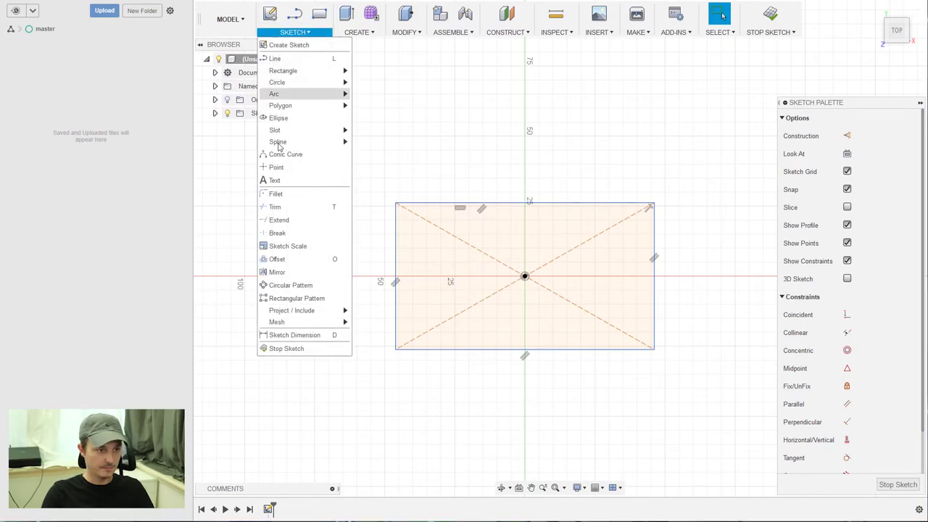
click(275, 193)
click(413, 204)
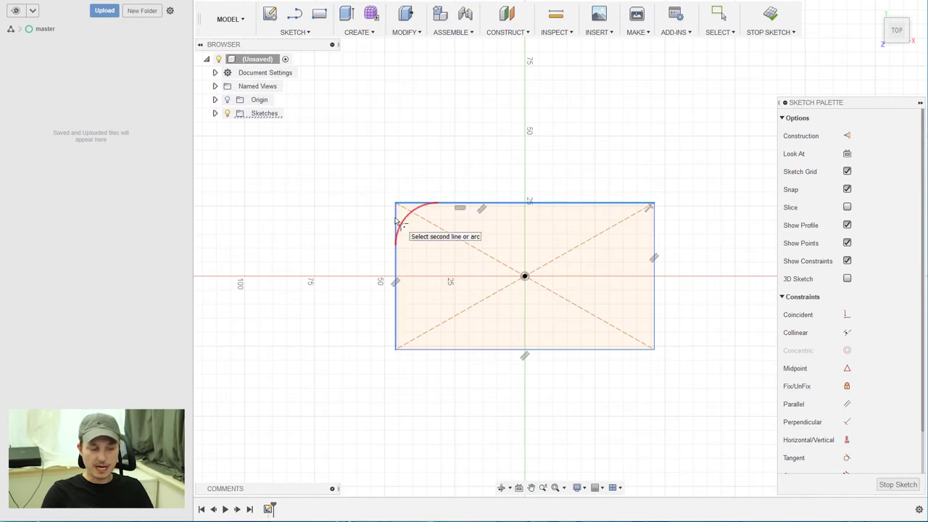
click(398, 222)
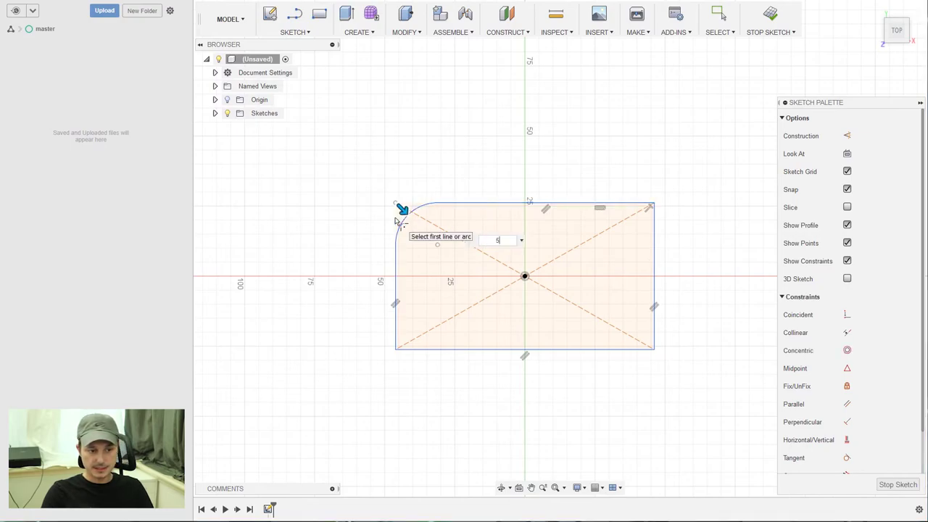
text(52.4)
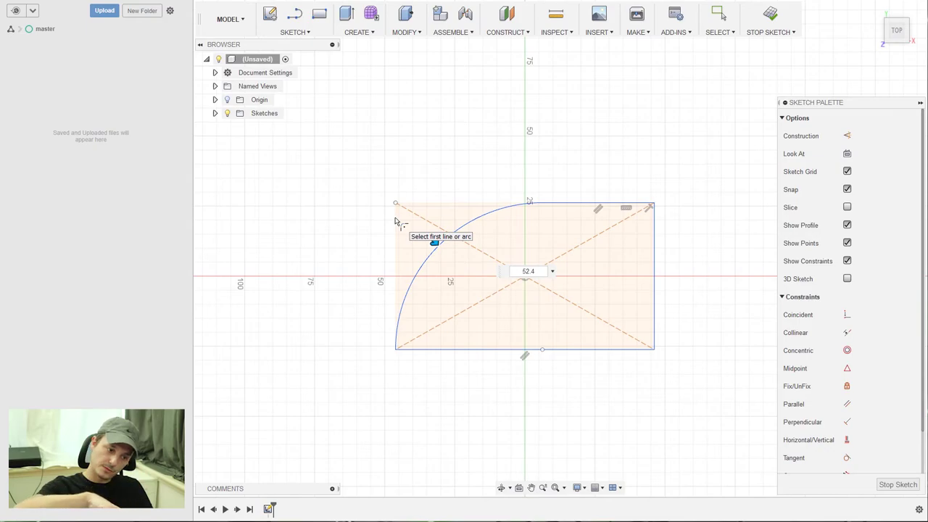
text(/2)
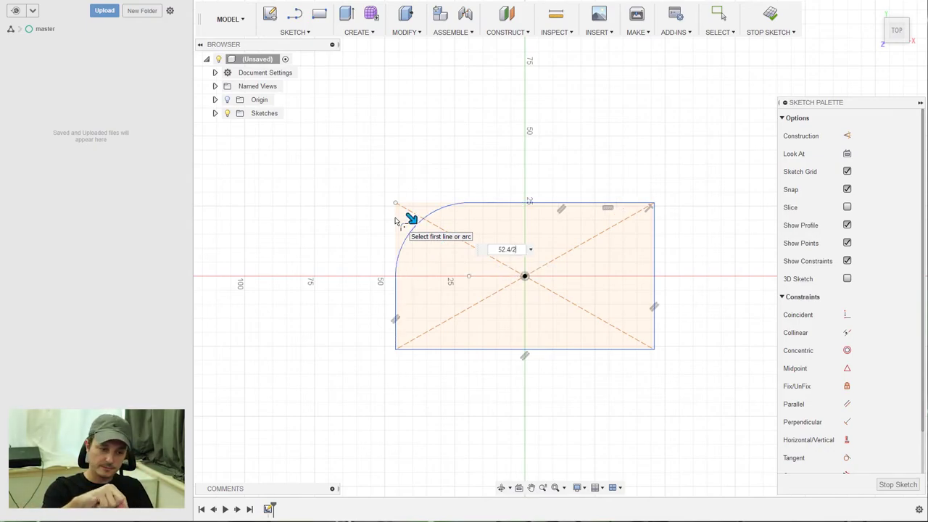
key(Return)
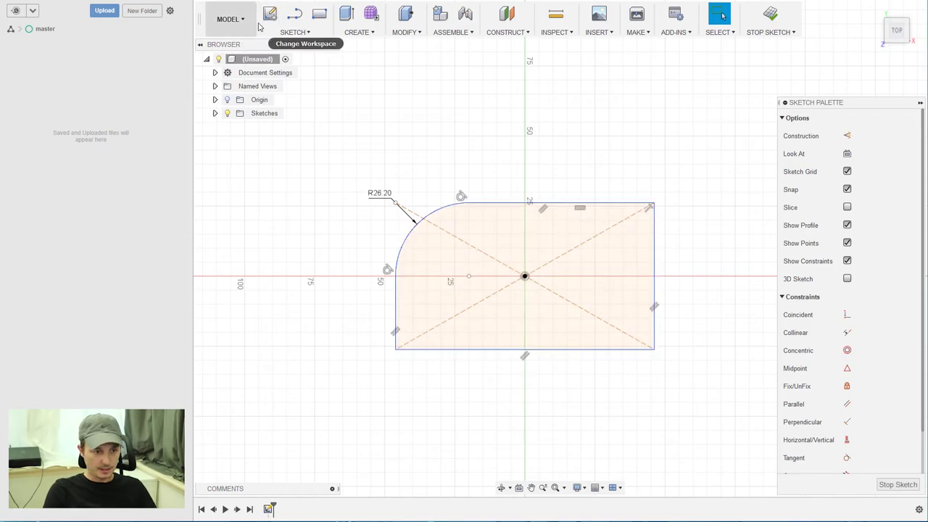
Fillet the rectangle's lower-left corner with a radius of 26.2 mm
click(294, 32)
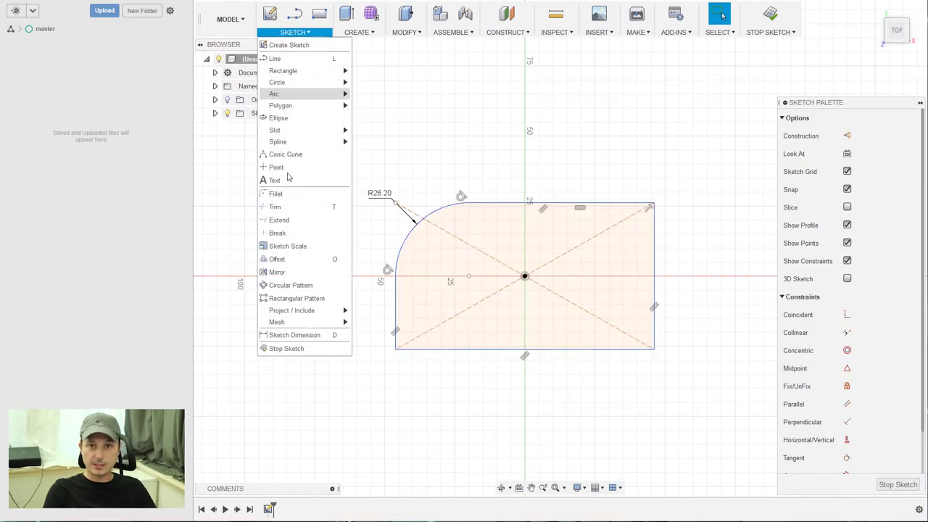
click(287, 207)
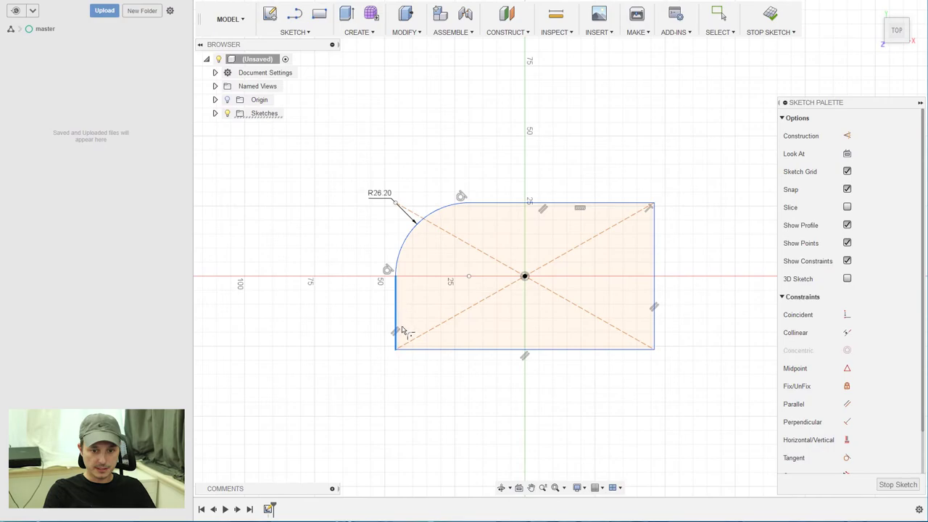
click(418, 354)
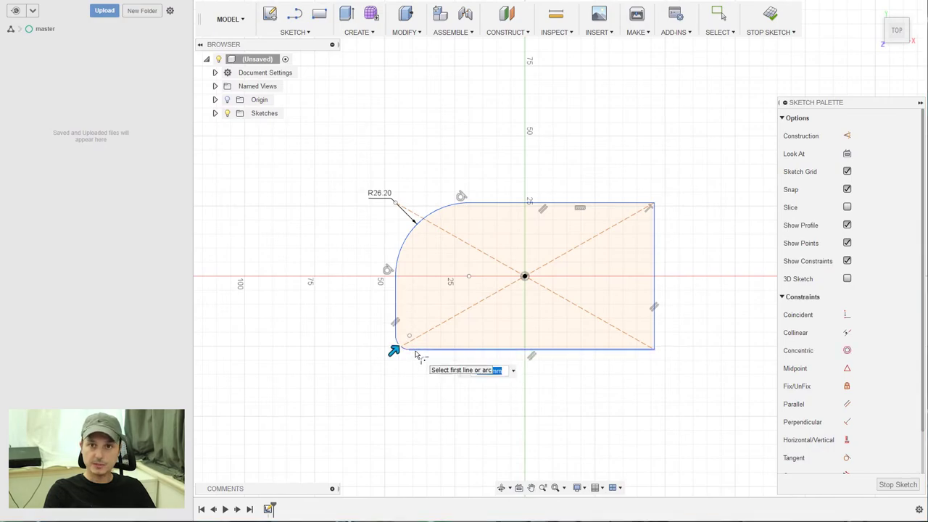
text(26)
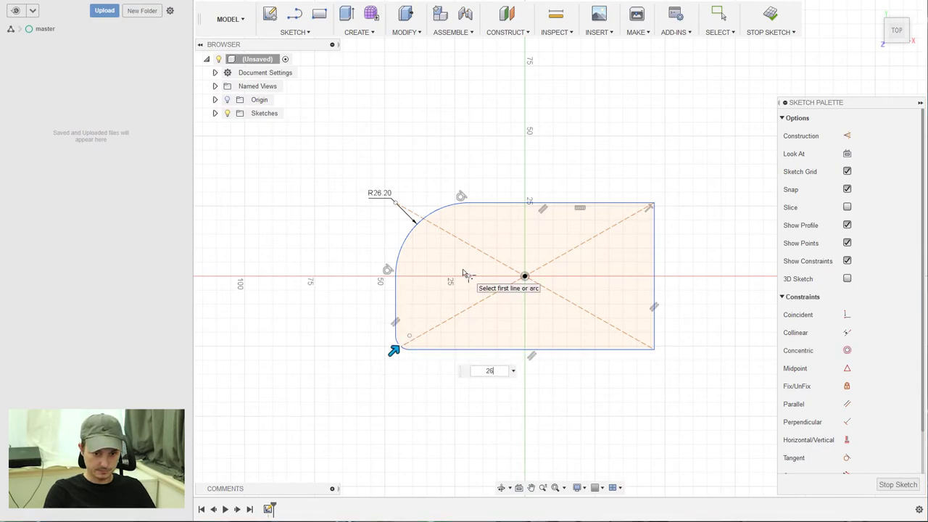
key(Return)
key(Escape)
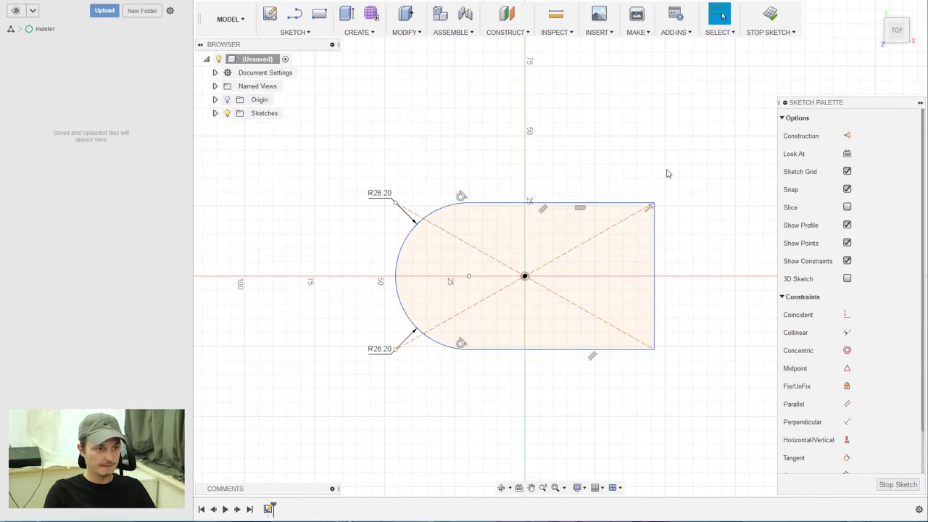
Fillet the rectangle's upper-right corner with a radius of 26.2 mm
click(287, 32)
click(299, 192)
click(655, 229)
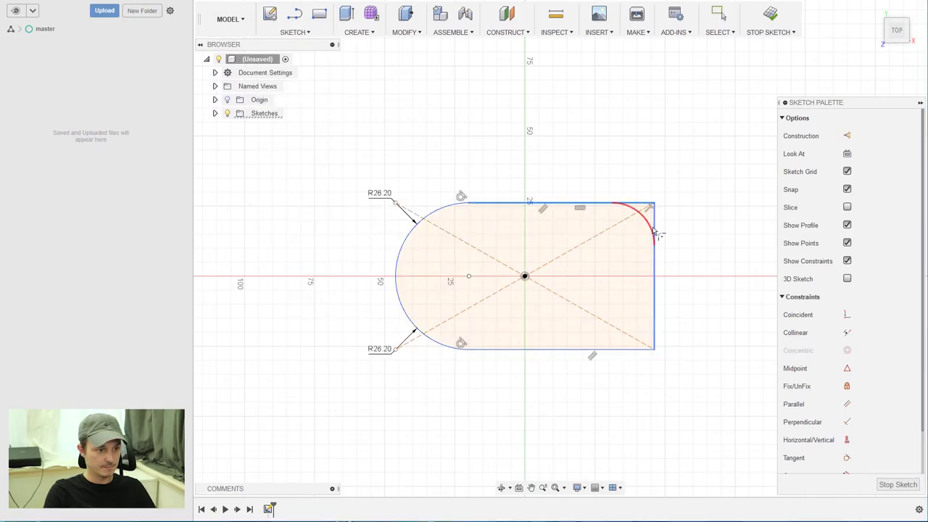
text(26.2)
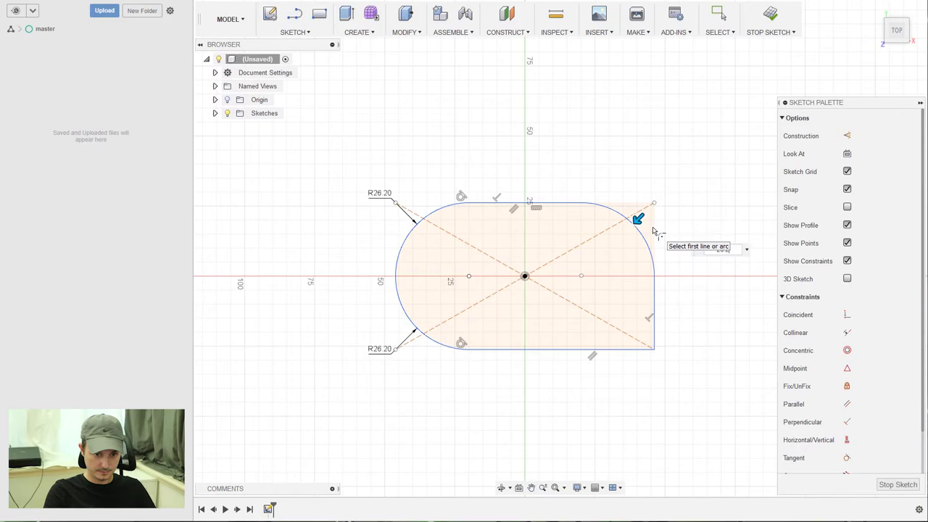
key(Return)
key(Escape)
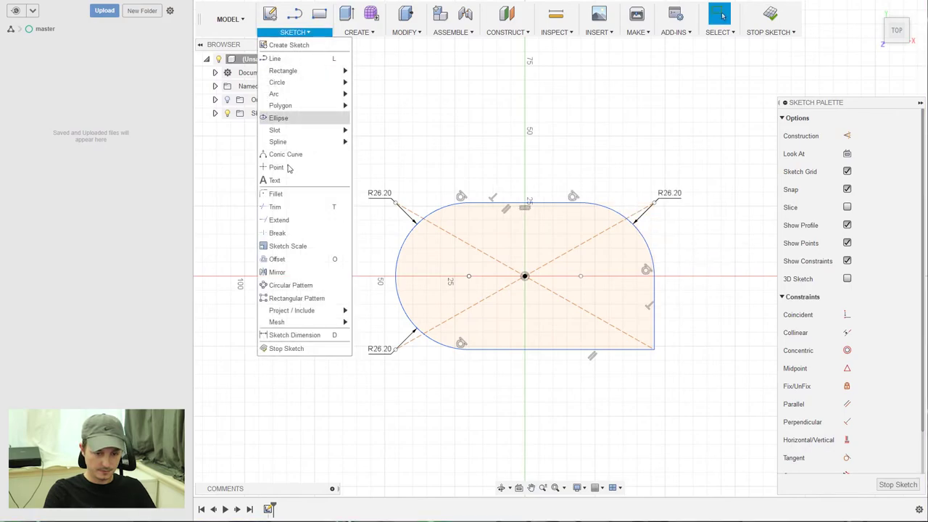
Round the remaining lower-right corner with a 26.2 mm fillet to complete the rounded outline
click(276, 194)
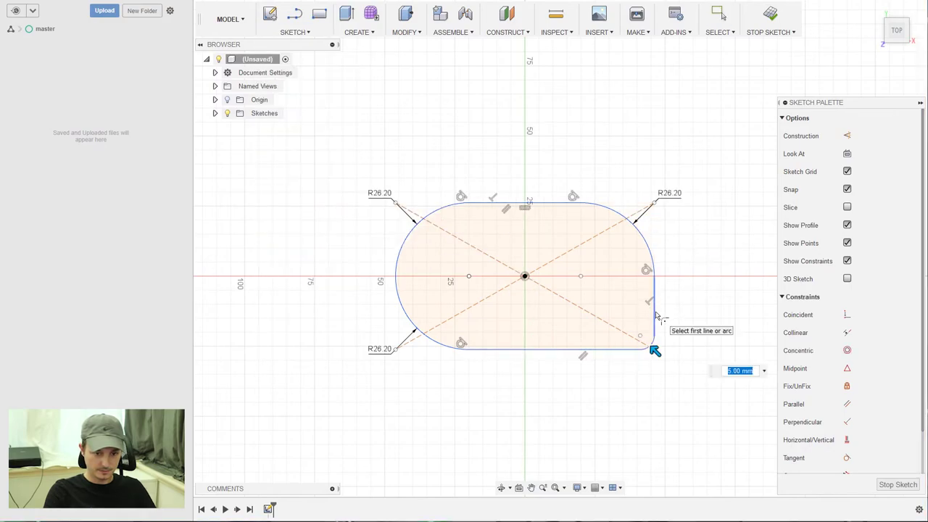
text(26.2)
key(Return)
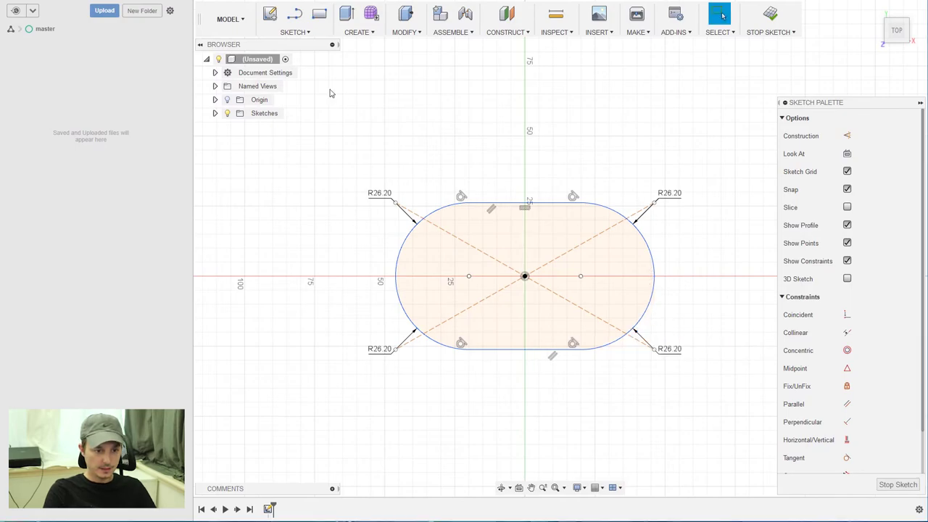
Offset the whole rounded outline outward by 2 mm with chain selection on
click(297, 32)
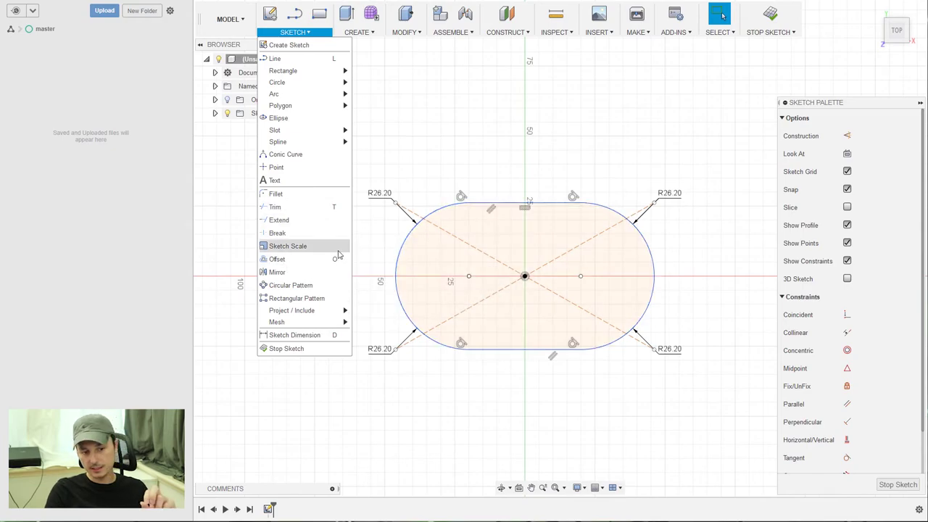
click(305, 259)
click(489, 207)
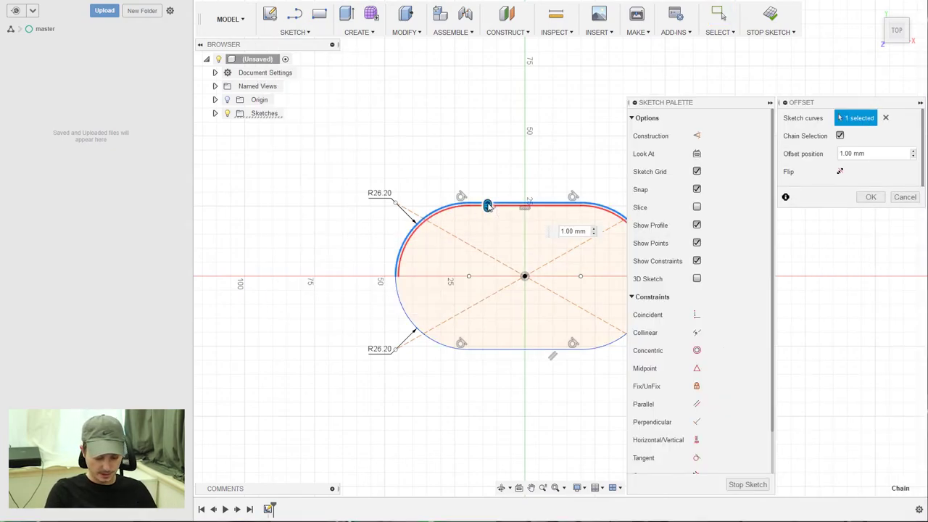
click(394, 288)
mouse_move(737, 106)
mouse_down()
mouse_move(834, 109)
mouse_move(786, 136)
mouse_move(311, 140)
mouse_move(154, 130)
mouse_up()
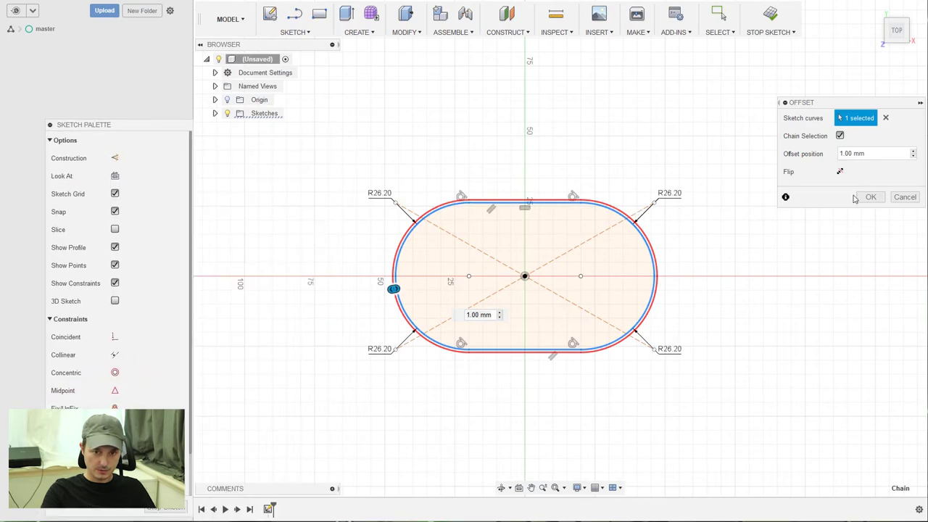
click(914, 153)
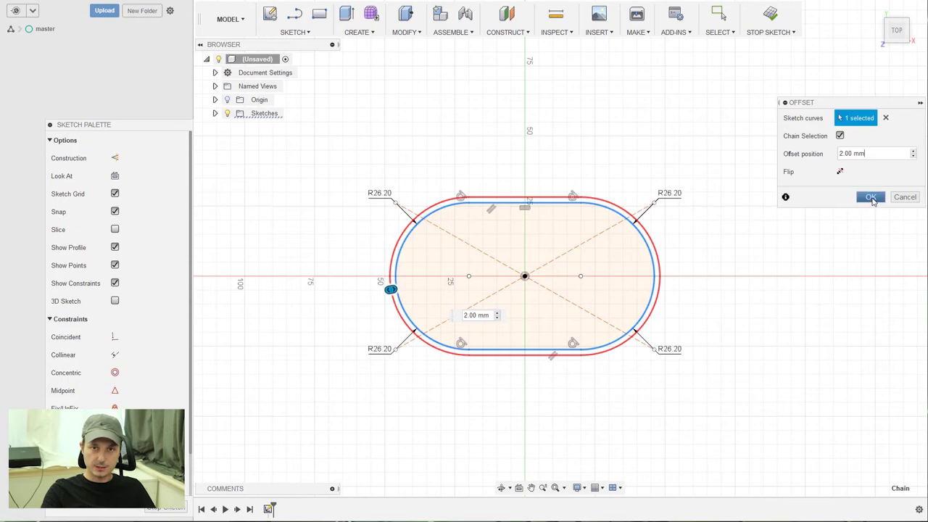
click(871, 198)
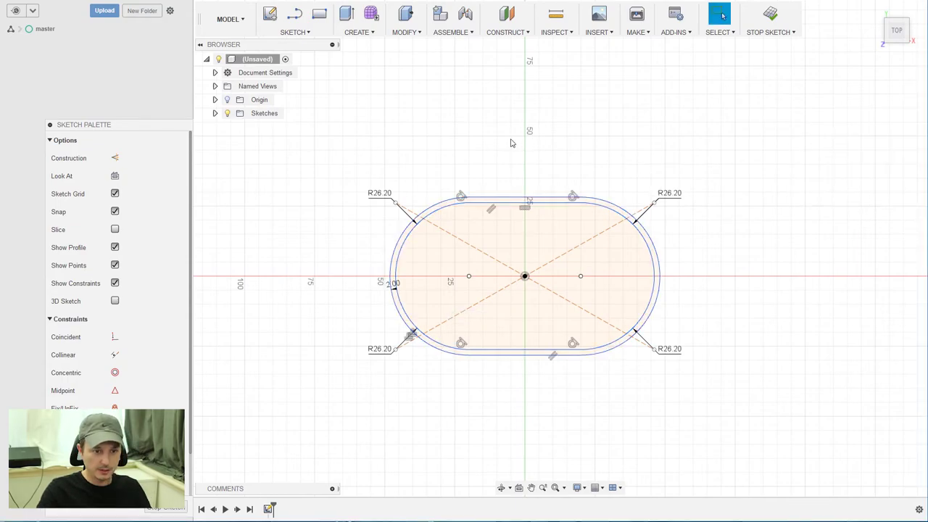
Extrude the ring profile between the inner and outer rounded outlines 25 mm as a new body
click(506, 205)
click(506, 204)
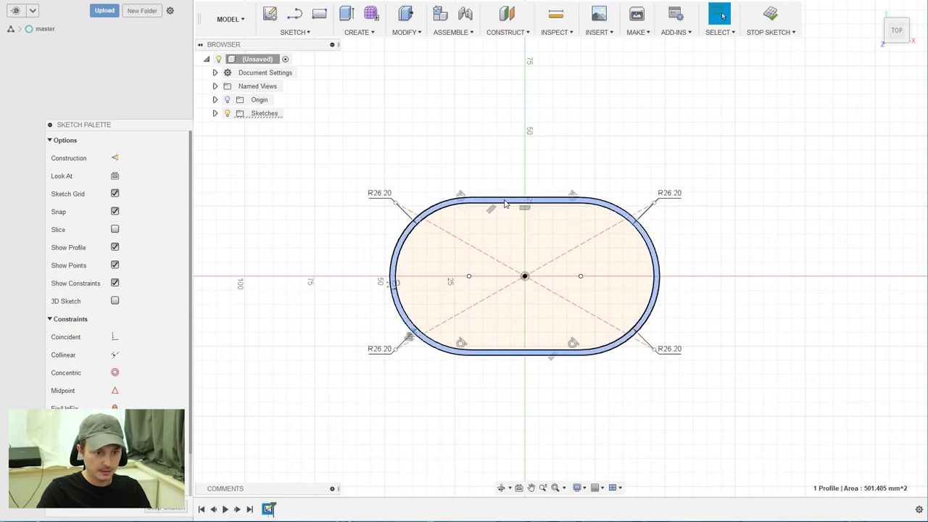
key(e)
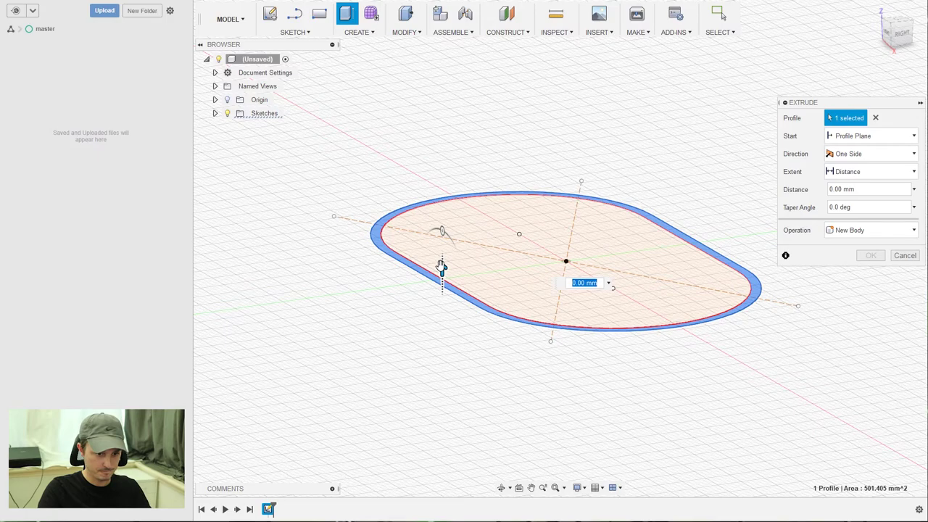
text(24)
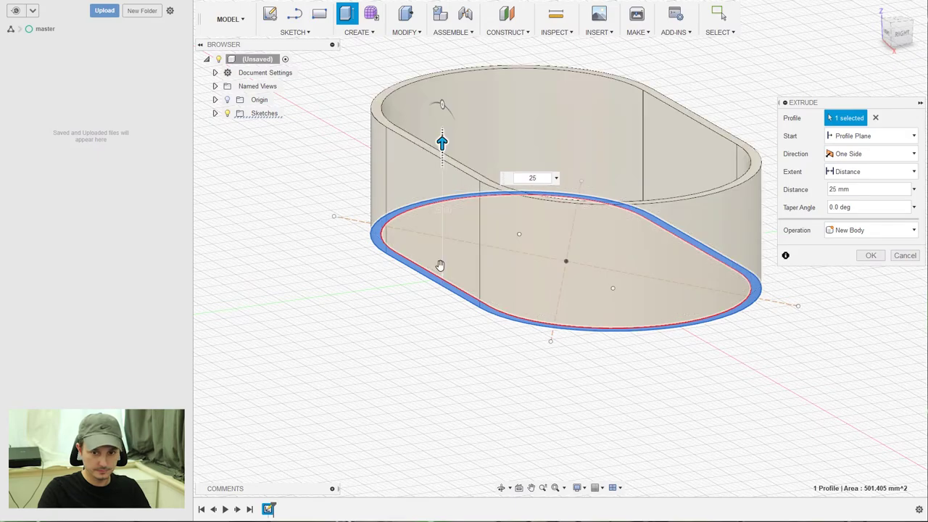
key(Return)
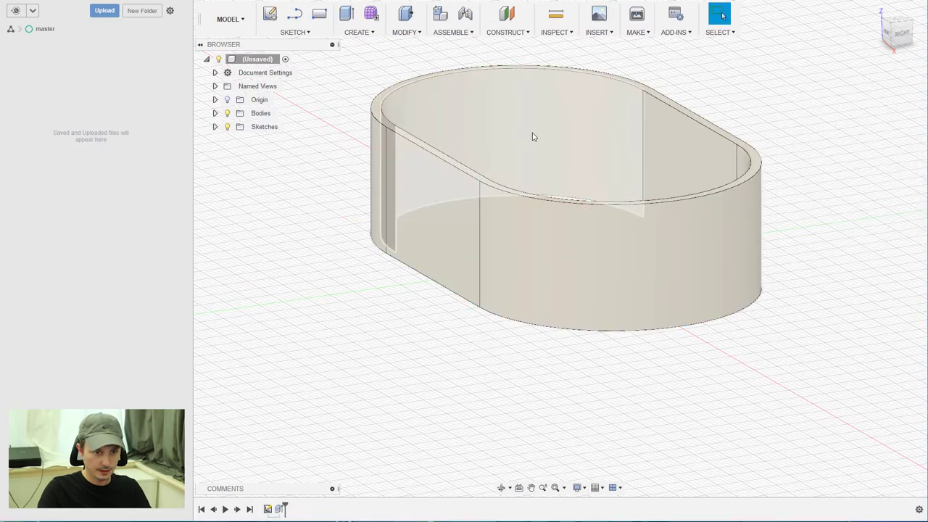
Switch the camera from orthographic to perspective display and view the extruded ring at an angle
shift+middle_drag(803, 134, 658, 475)
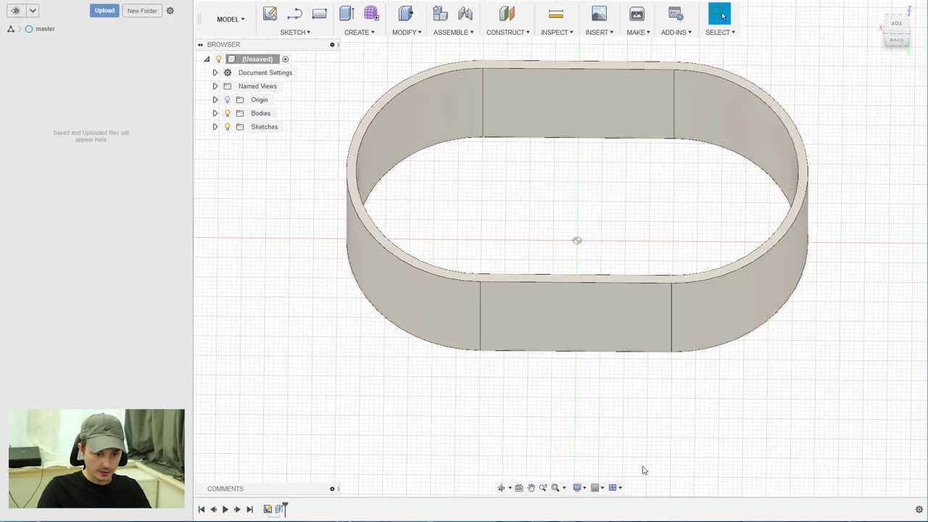
click(616, 491)
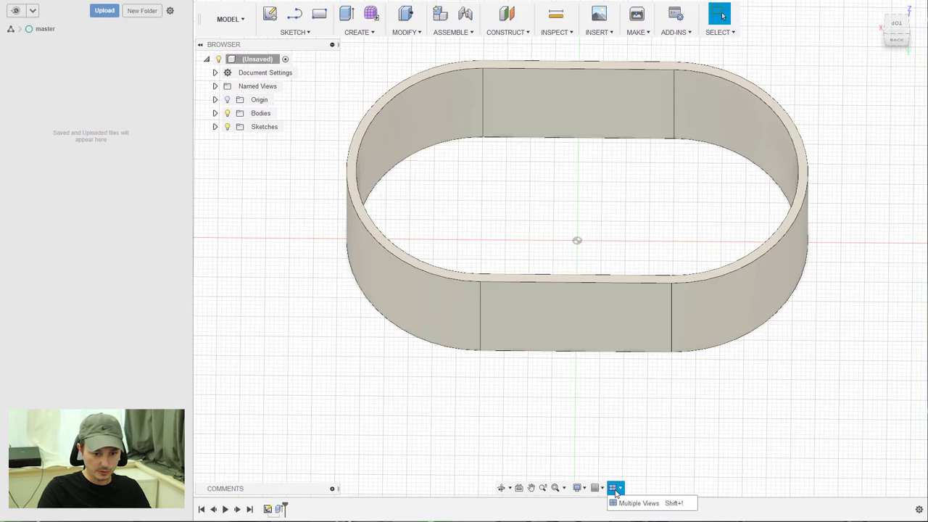
click(578, 488)
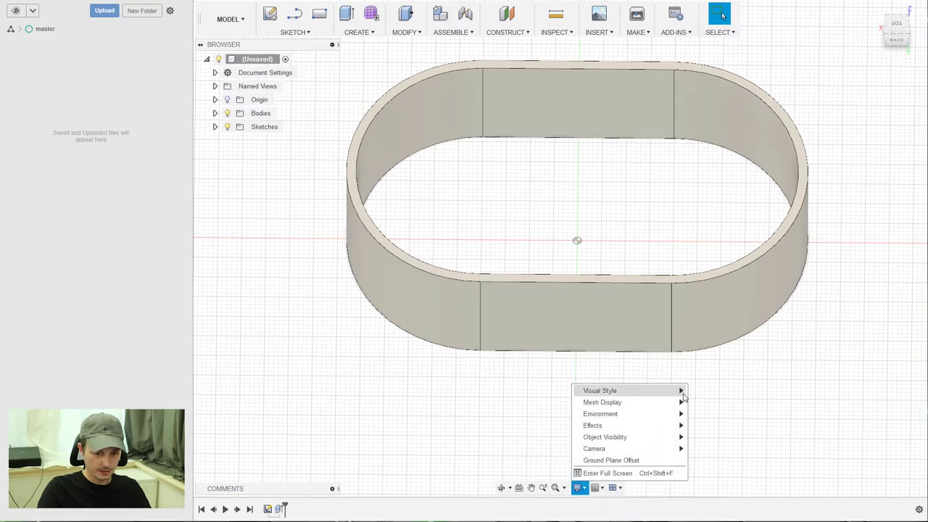
mouse_move(683, 397)
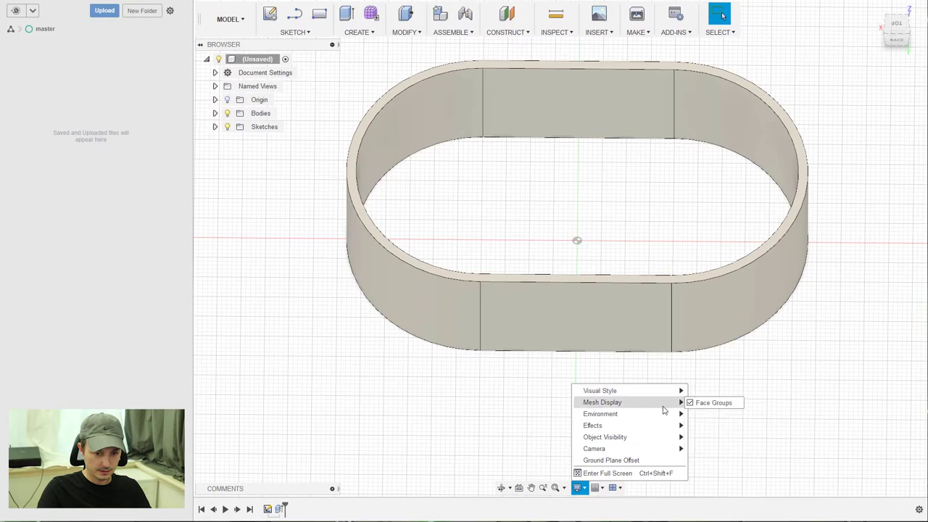
mouse_move(661, 414)
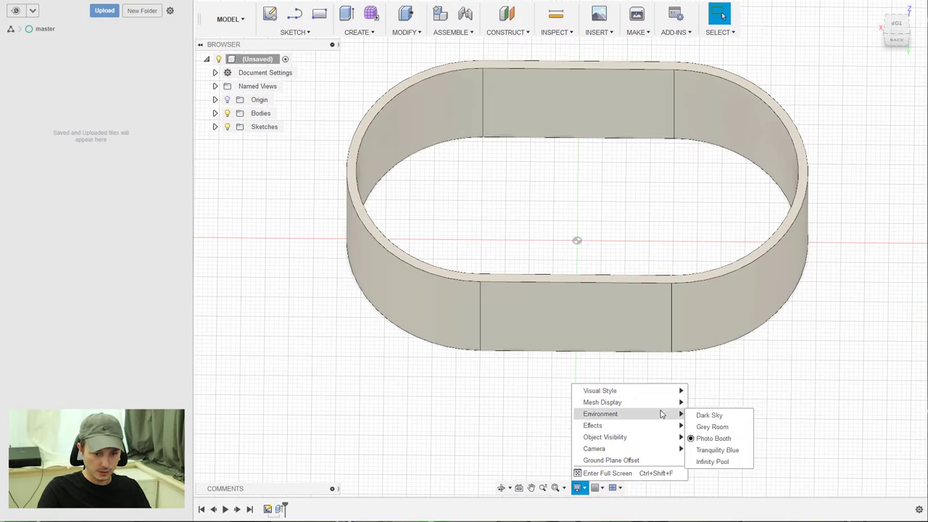
mouse_move(646, 452)
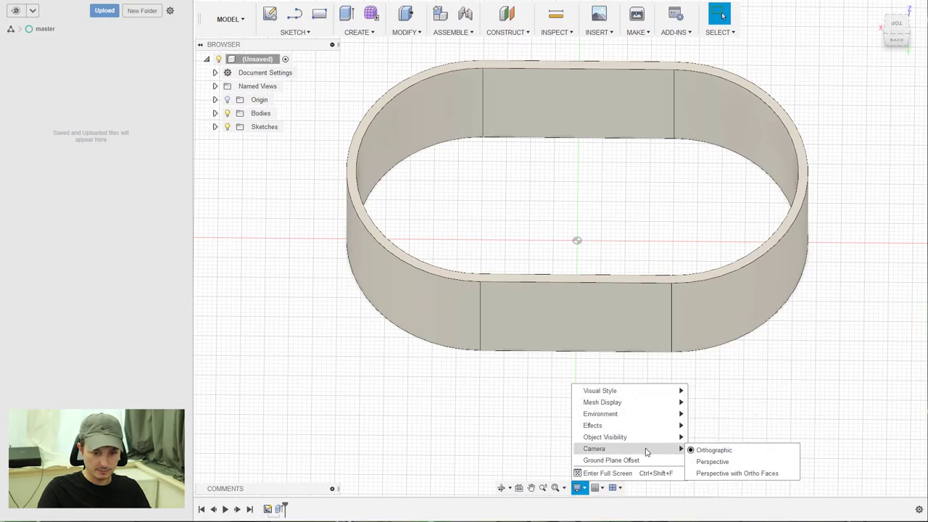
click(713, 462)
scroll(660, 317, down, 3)
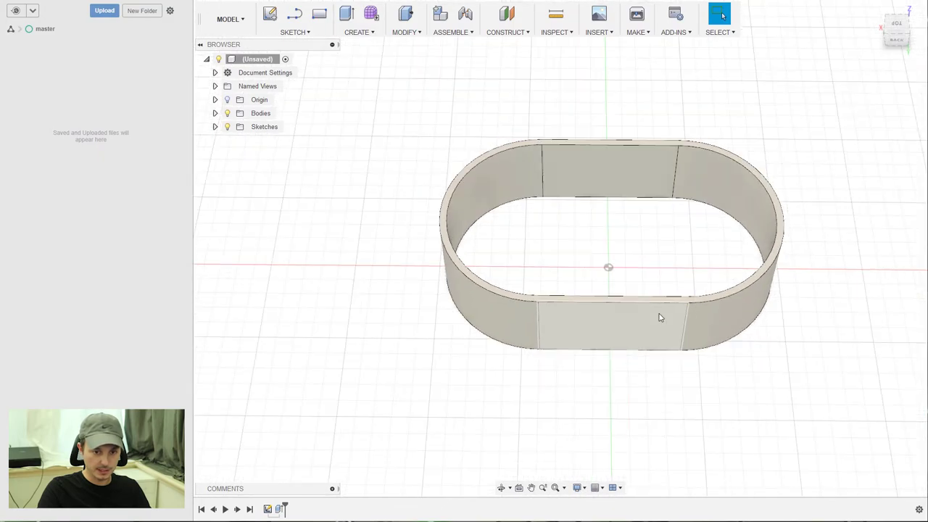
shift+middle_drag(851, 275, 532, 271)
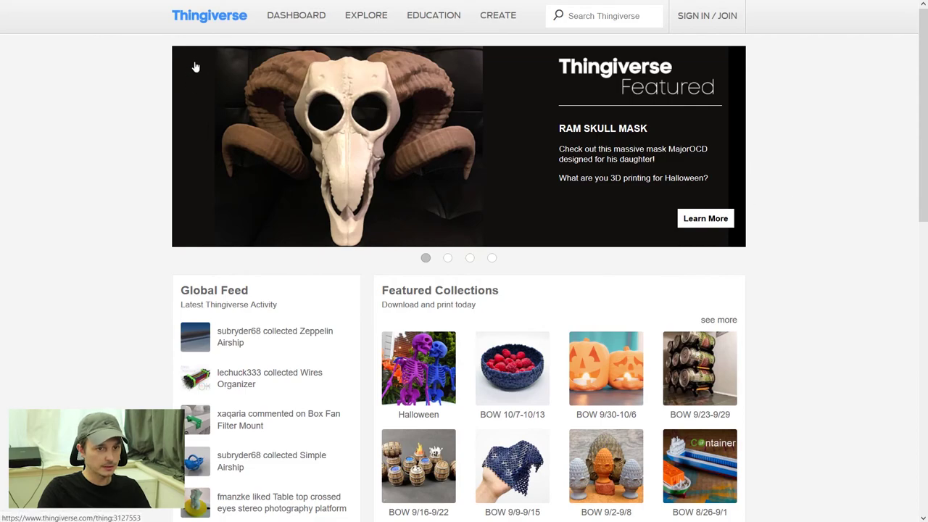
On Thingiverse in the web browser, search for STUGVIK and open the "Ikea STUGVIK attachment (exact size)" model page
click(587, 18)
text(STUGVIK)
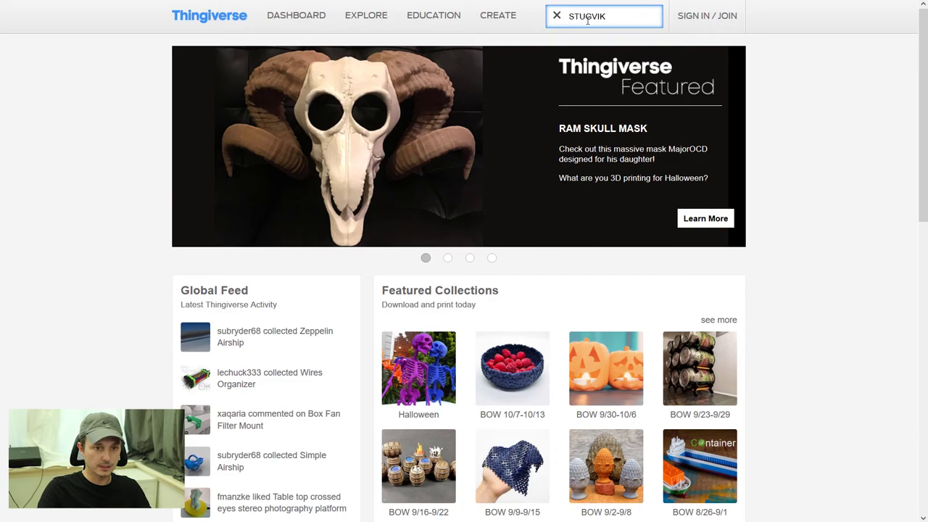
key(Return)
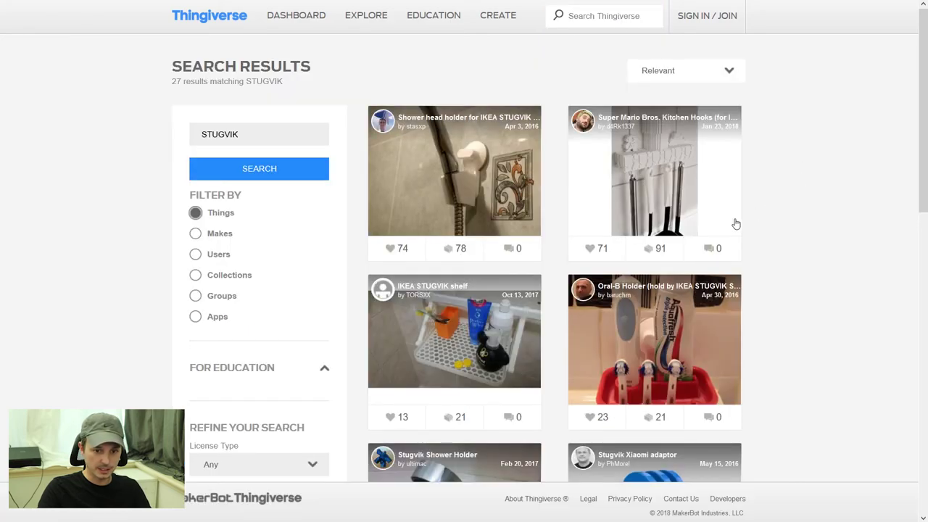
scroll(734, 222, down, 3)
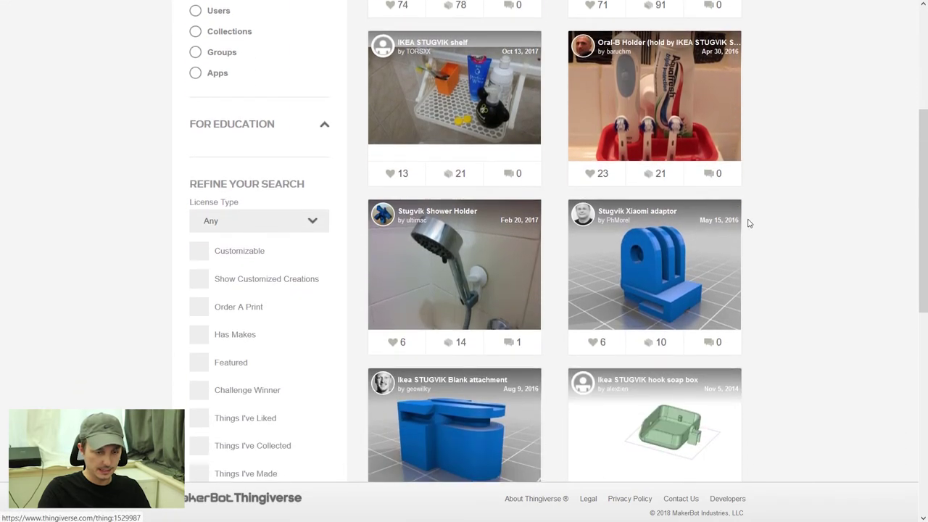
scroll(789, 246, down, 2)
scroll(791, 247, down, 2)
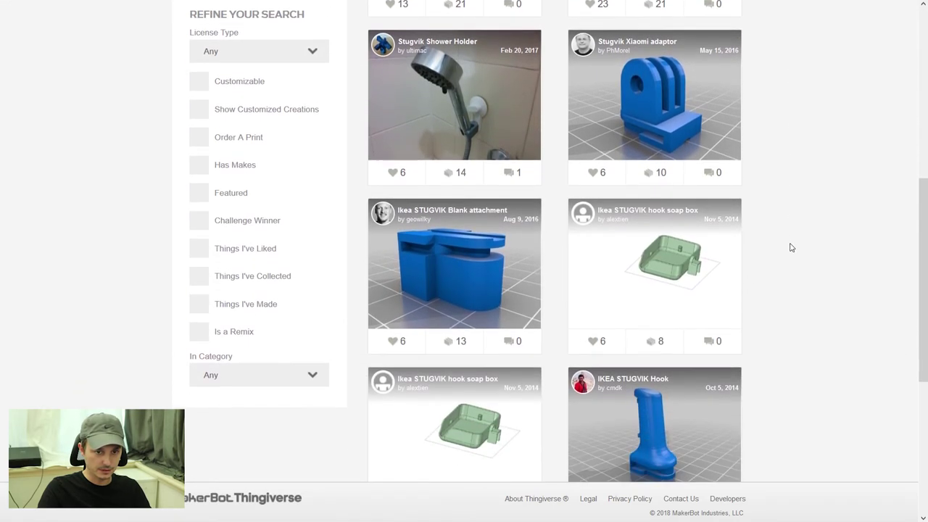
scroll(791, 247, down, 4)
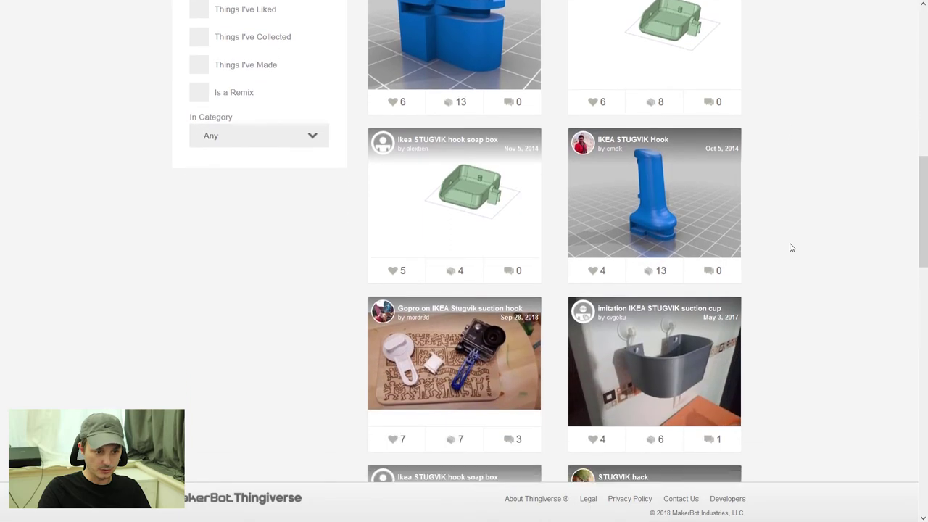
scroll(792, 247, down, 3)
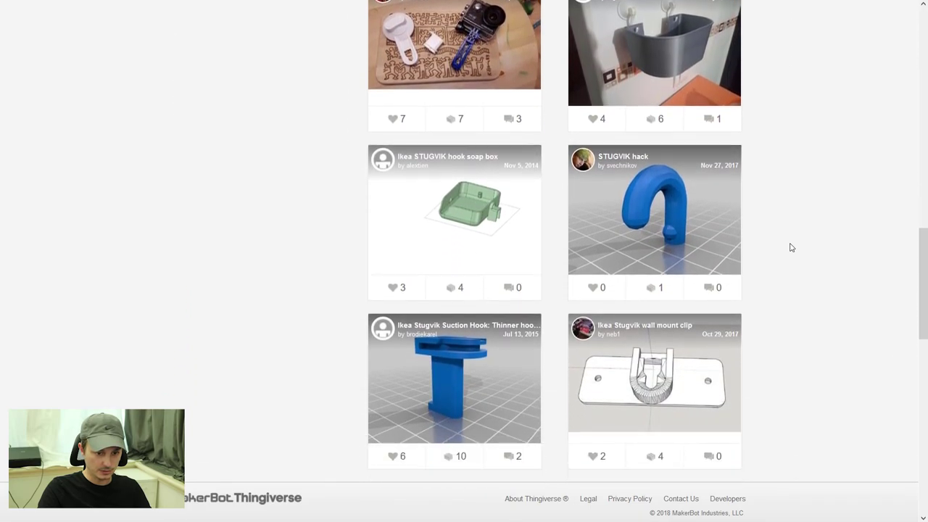
scroll(791, 247, down, 1)
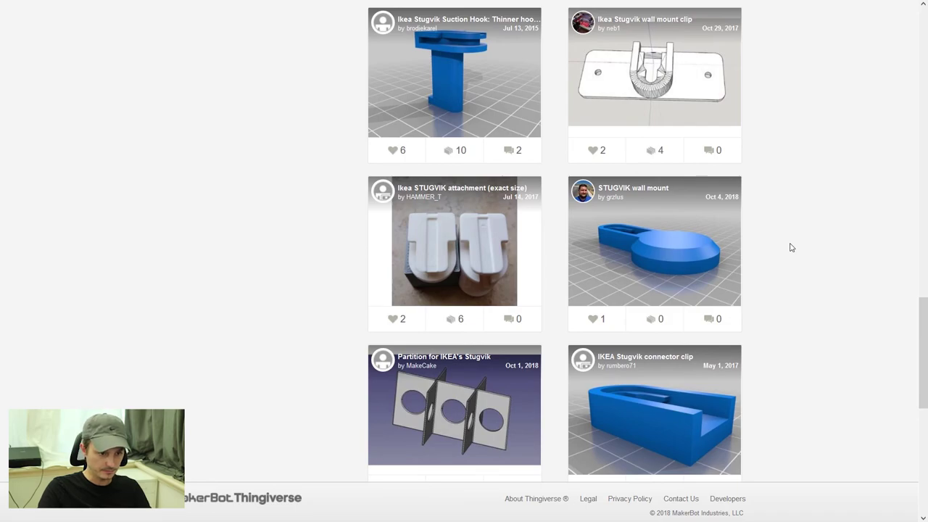
click(466, 269)
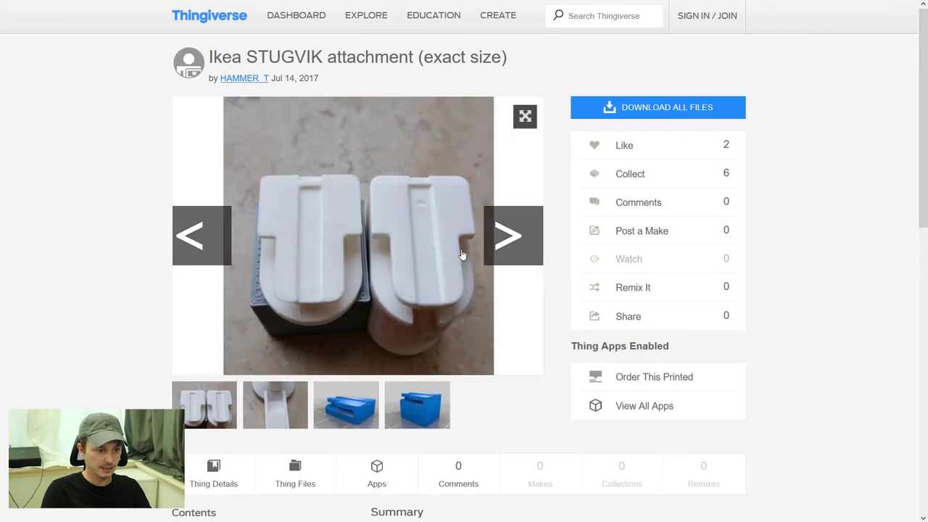
Download Ikea_STUGVIK_Slim.stl from the model's files and save it to disk
scroll(460, 288, down, 3)
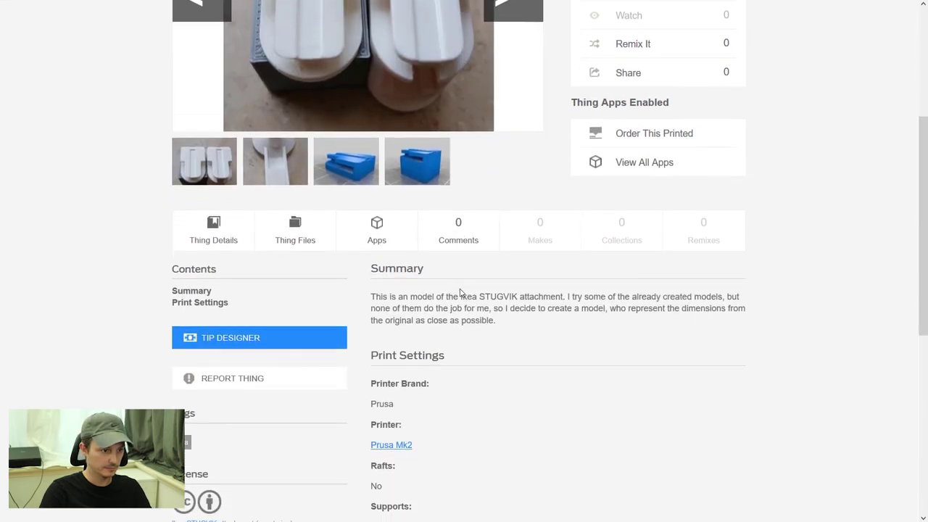
click(297, 232)
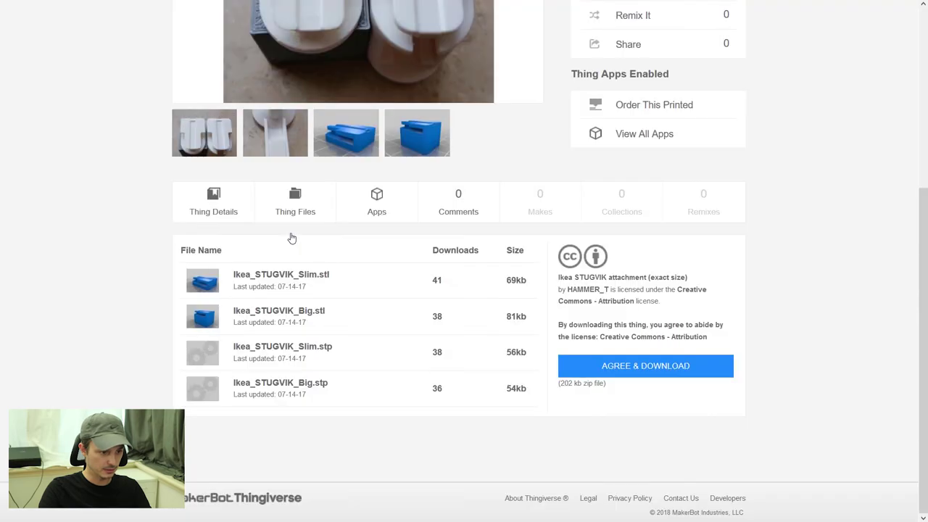
click(289, 278)
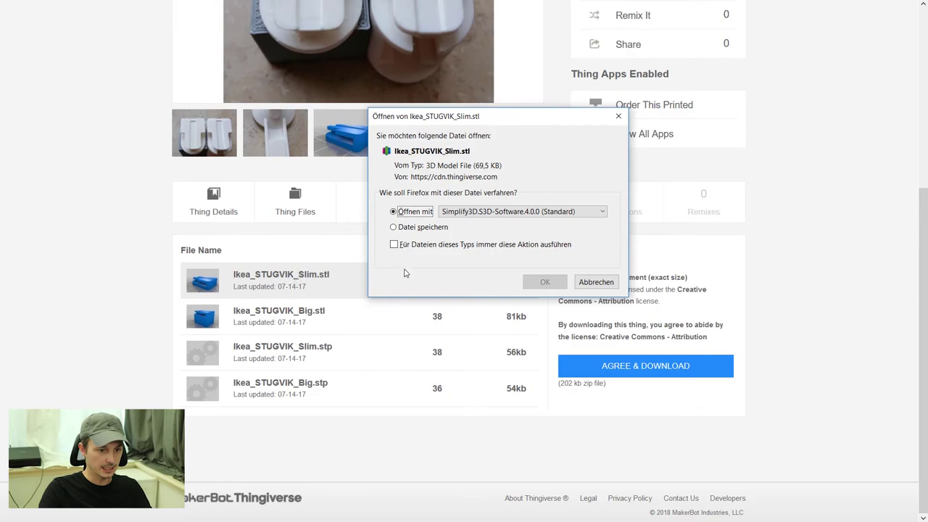
click(434, 227)
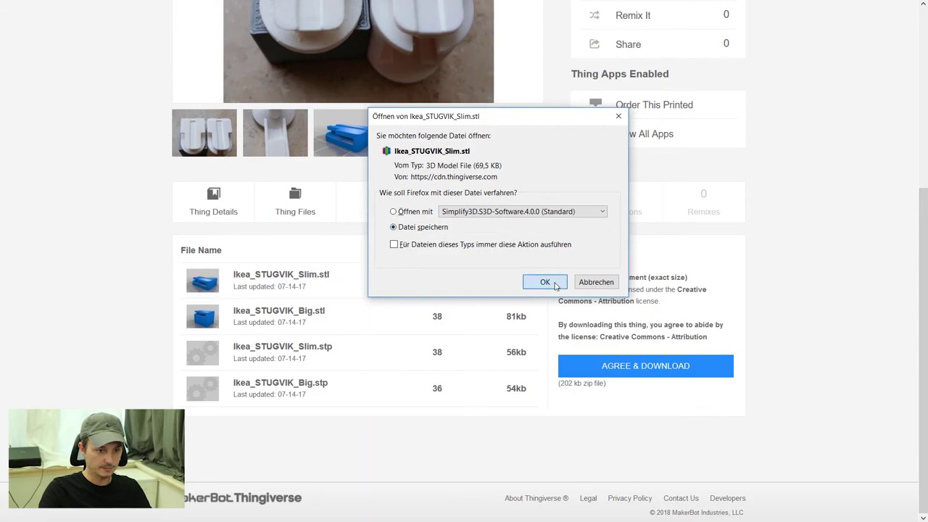
click(546, 282)
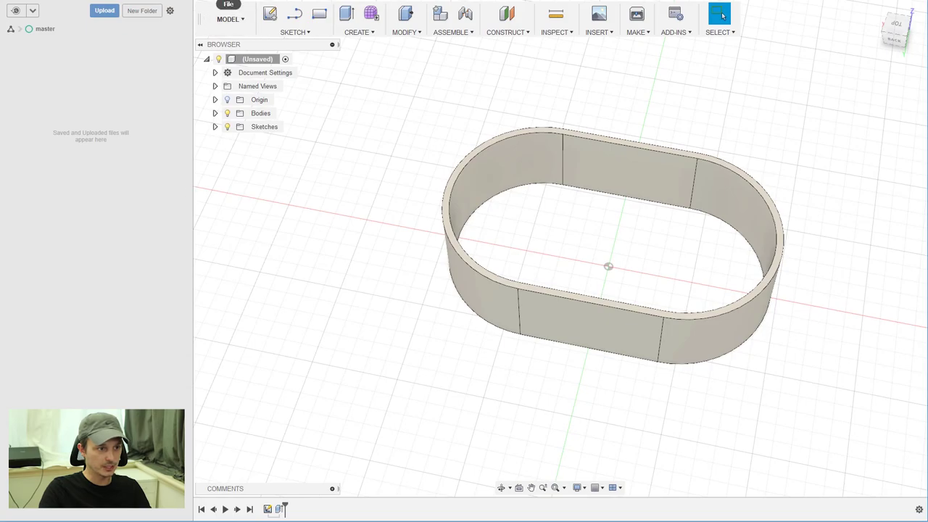
Back in Fusion 360, create a new design and insert Ikea_STUGVIK_Slim(1).stl as a mesh in millimeters
click(228, 5)
click(233, 5)
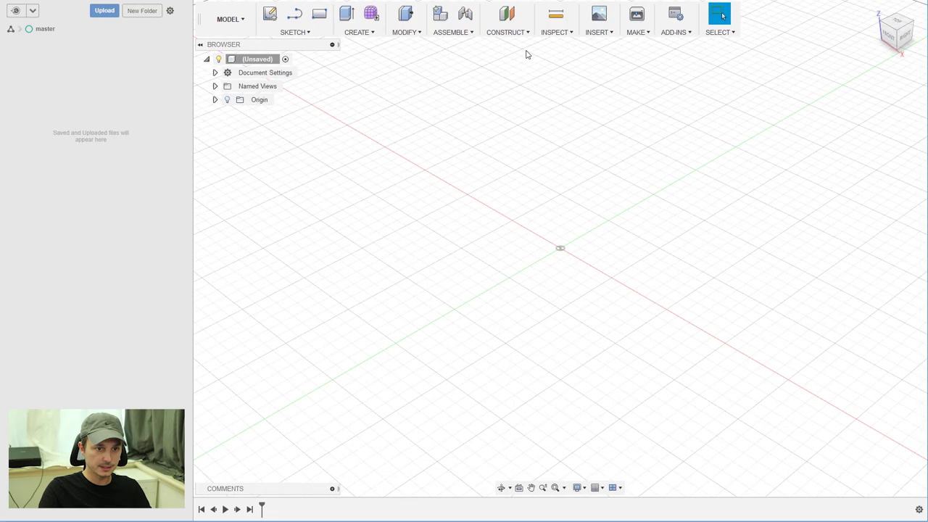
click(596, 32)
click(599, 84)
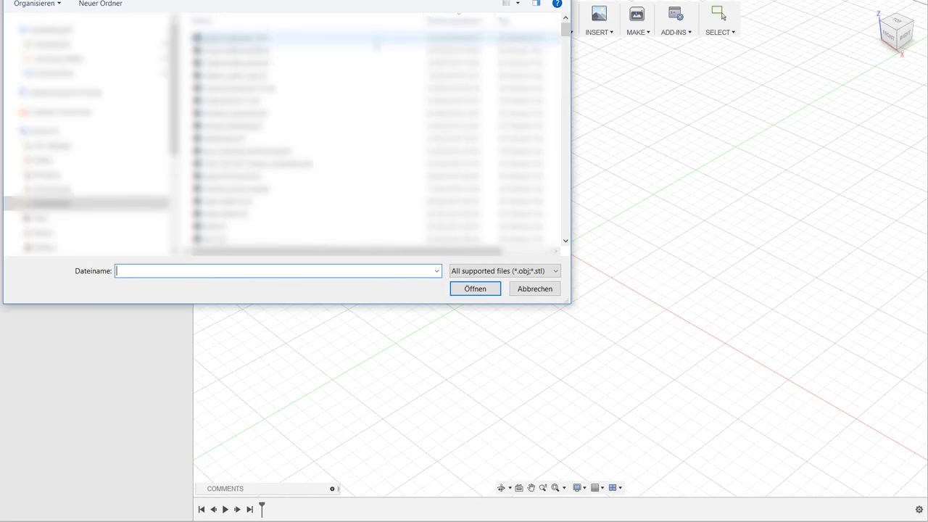
click(239, 37)
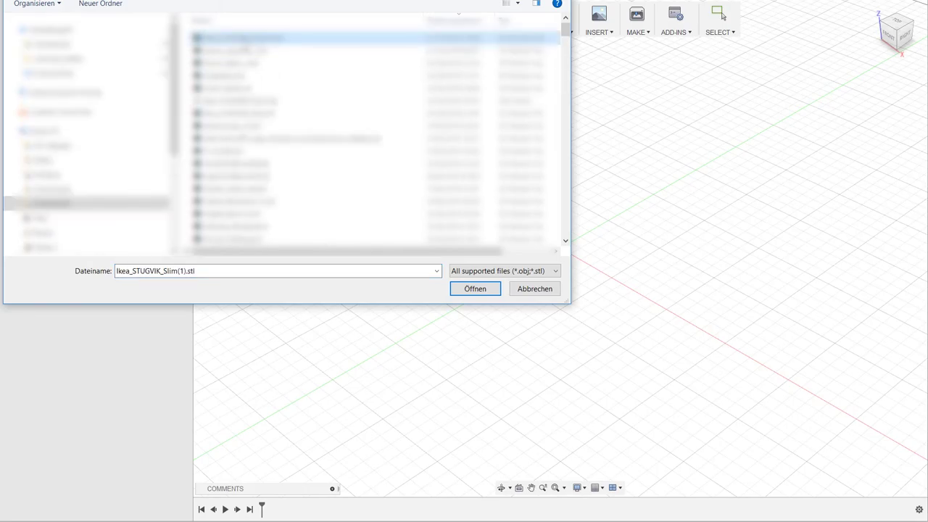
click(486, 289)
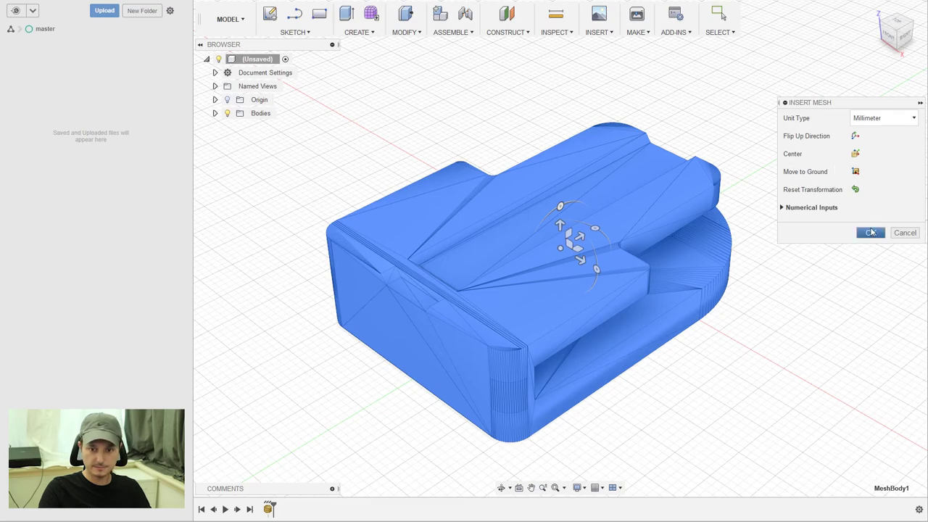
click(871, 233)
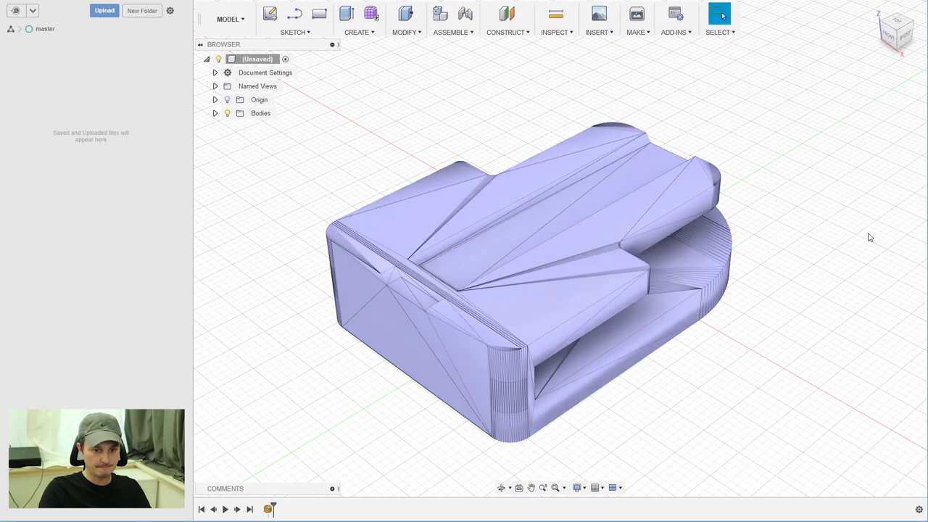
Turn off design history capture for the design containing the imported mesh
shift+middle_drag(846, 224, 626, 295)
shift+middle_drag(710, 378, 681, 346)
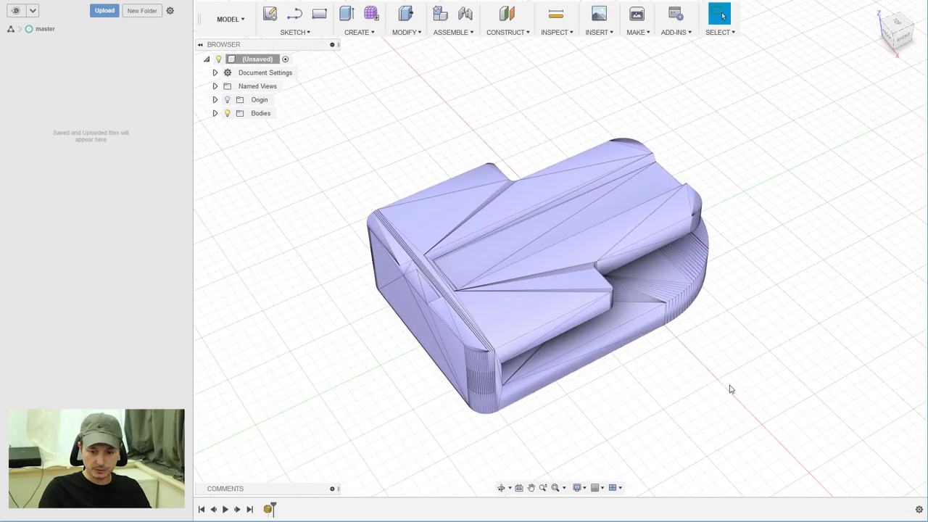
click(920, 510)
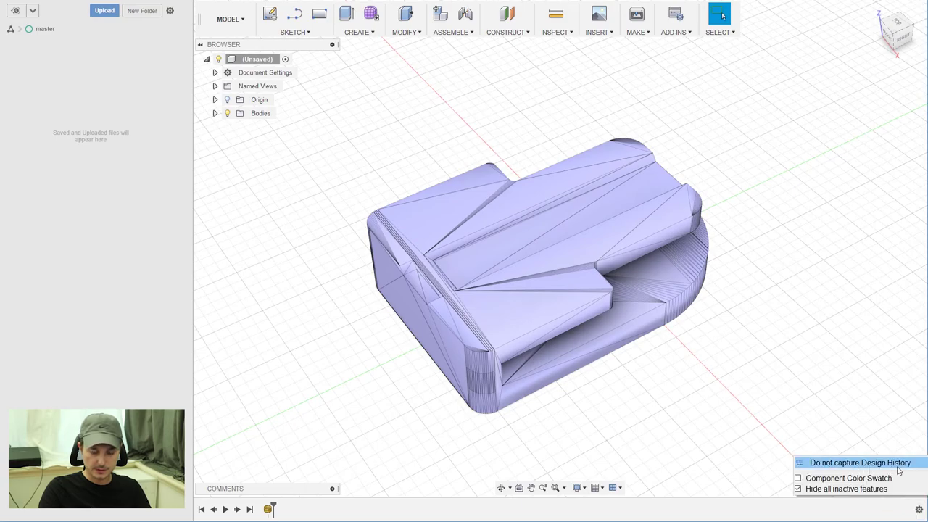
click(831, 464)
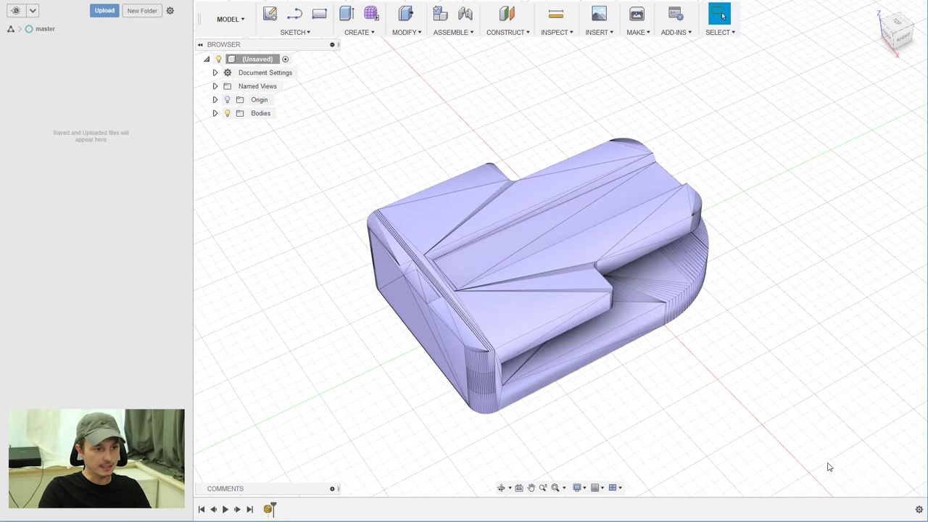
click(345, 214)
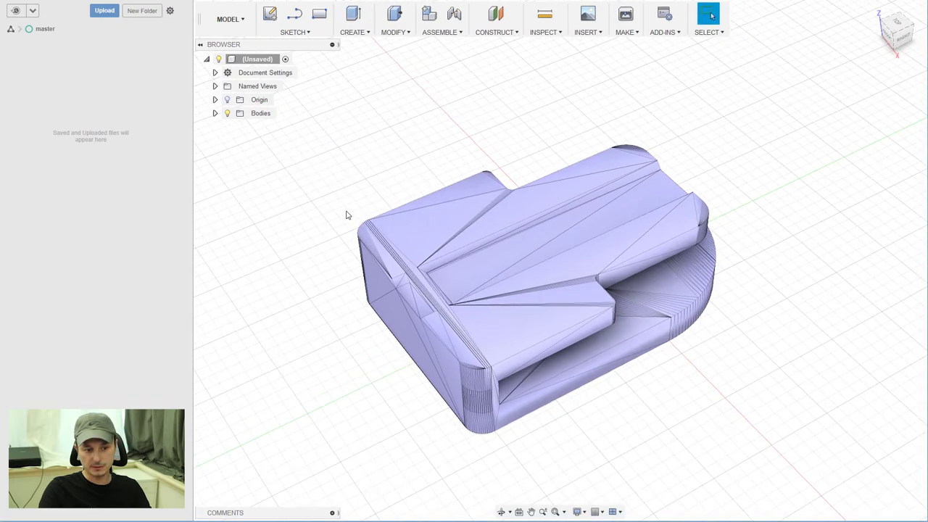
Convert the imported attachment mesh to a BRep solid as a new body
click(558, 311)
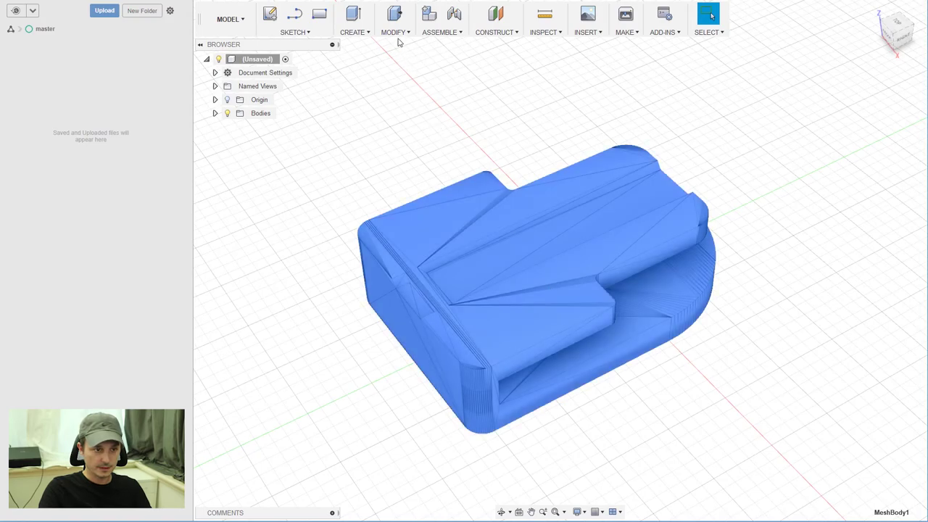
click(396, 33)
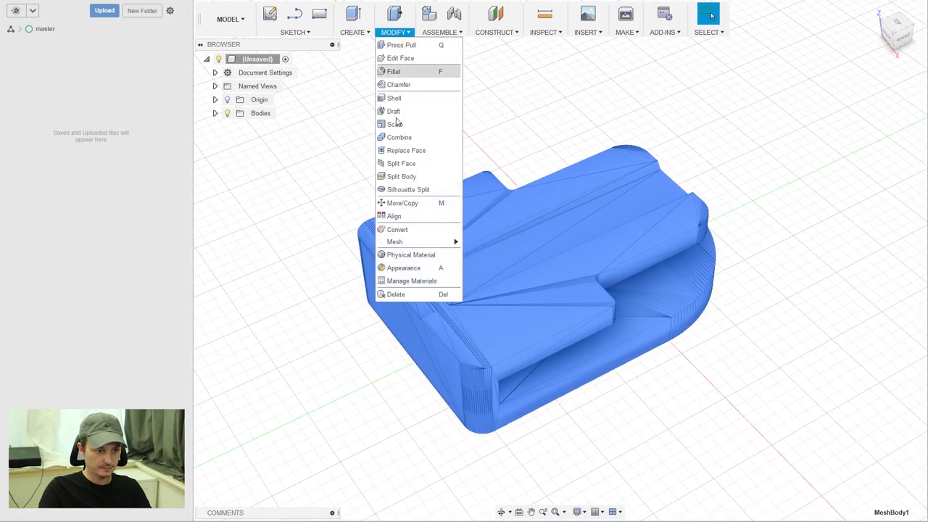
mouse_move(404, 243)
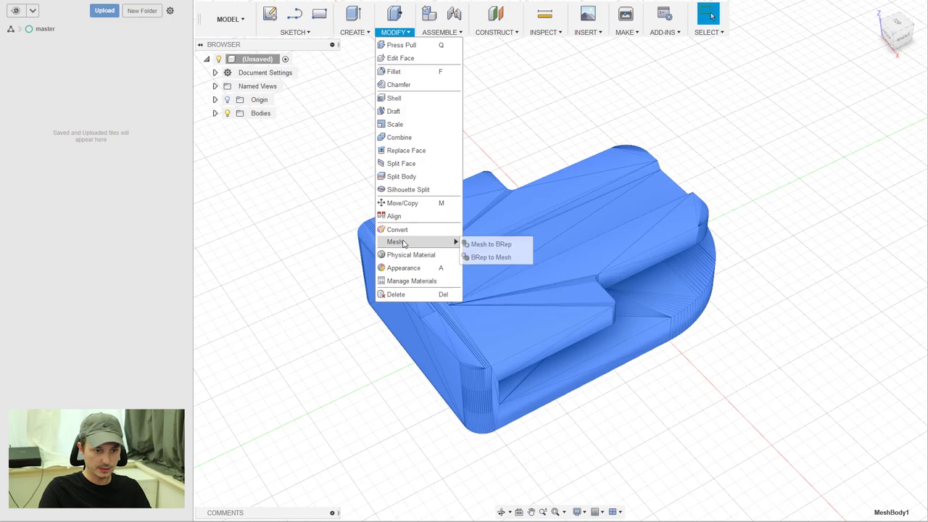
click(497, 251)
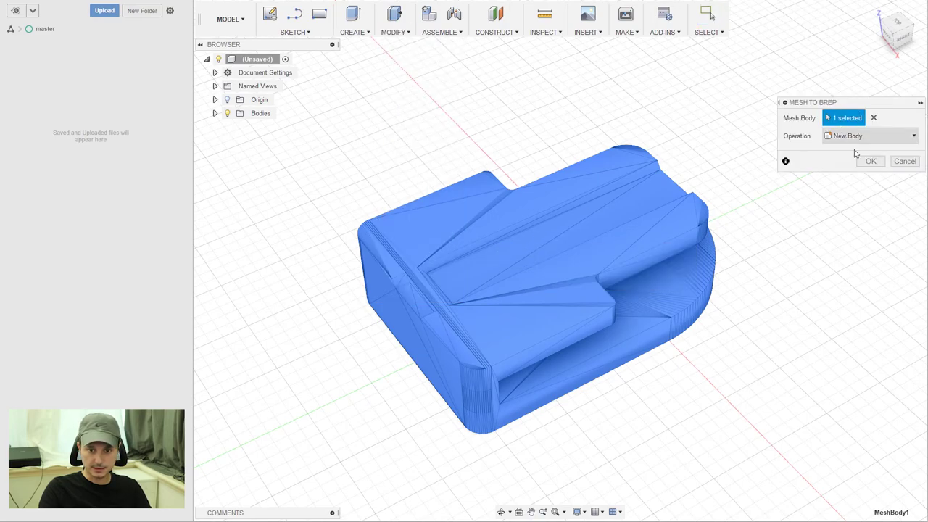
click(870, 161)
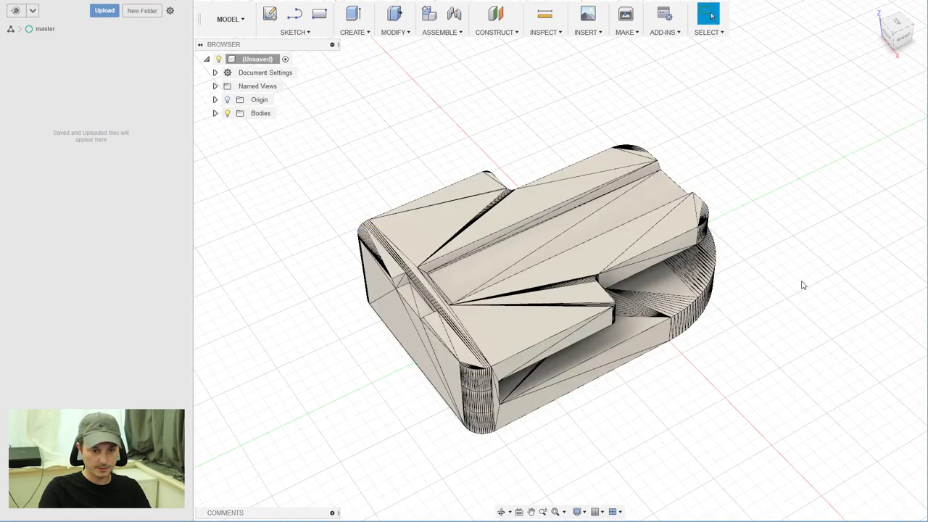
Save the converted attachment design as Ikea_STUGVIK in the master folder
shift+middle_drag(759, 285, 497, 296)
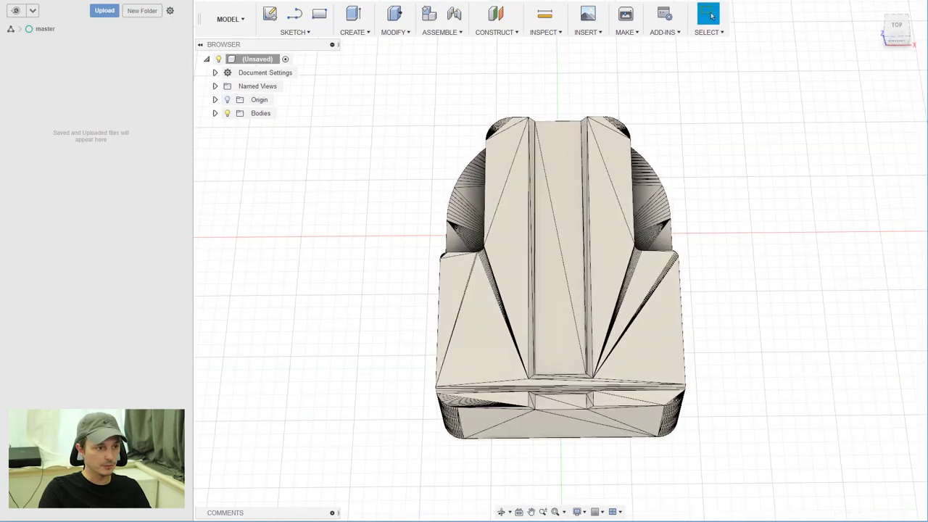
key(ctrl+s)
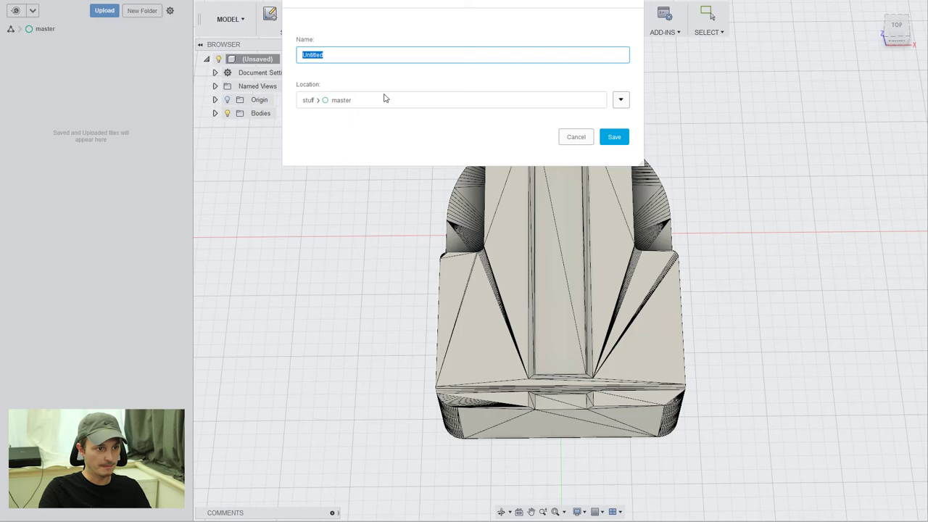
text(STUGVIK)
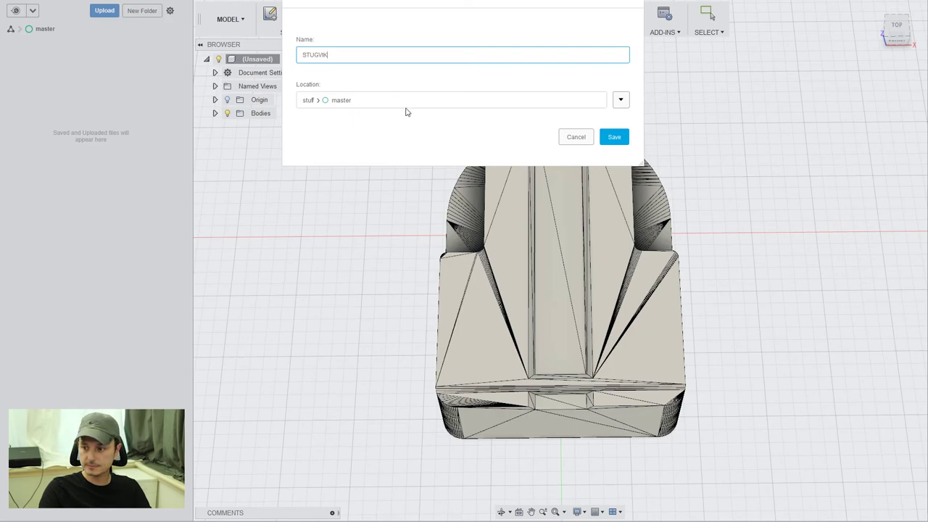
text(Ikea)
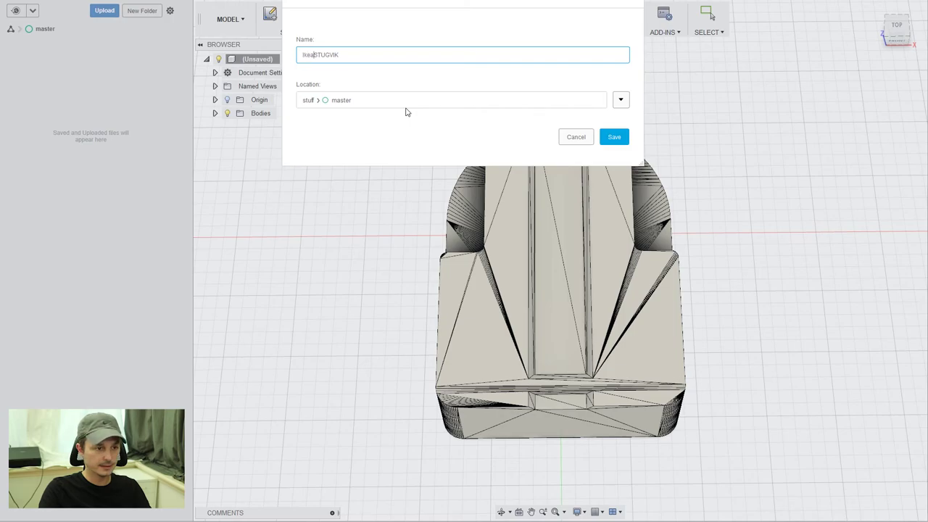
text(_)
click(617, 141)
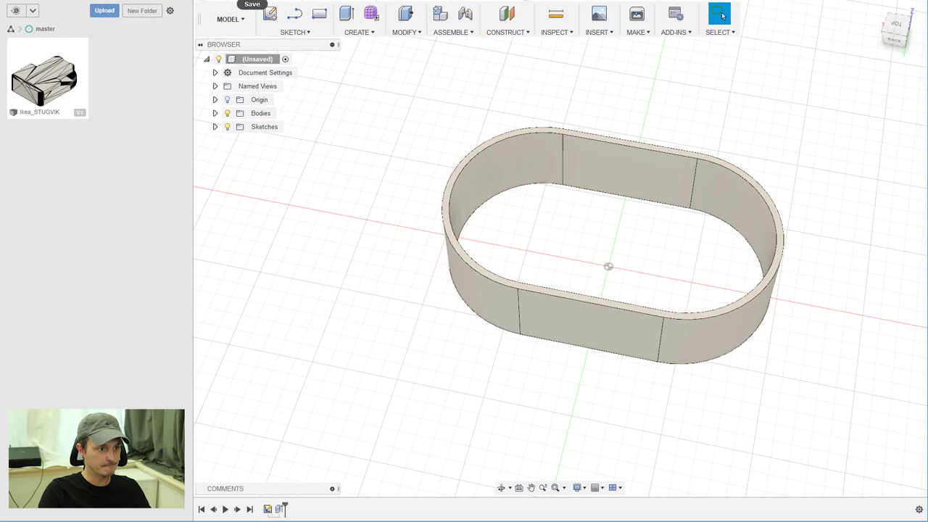
Save the open rounded ring holder design as "oral b timer" in the master folder
key(ctrl+s)
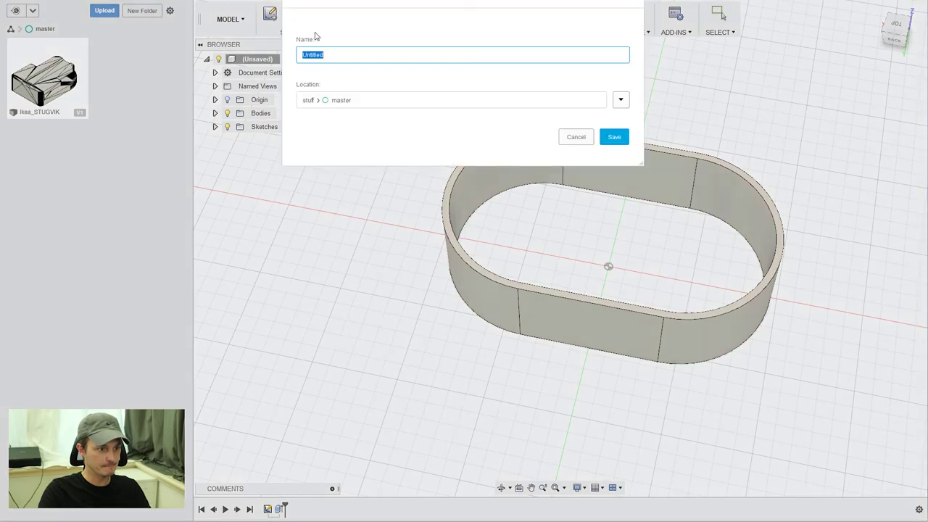
text(oral b timer)
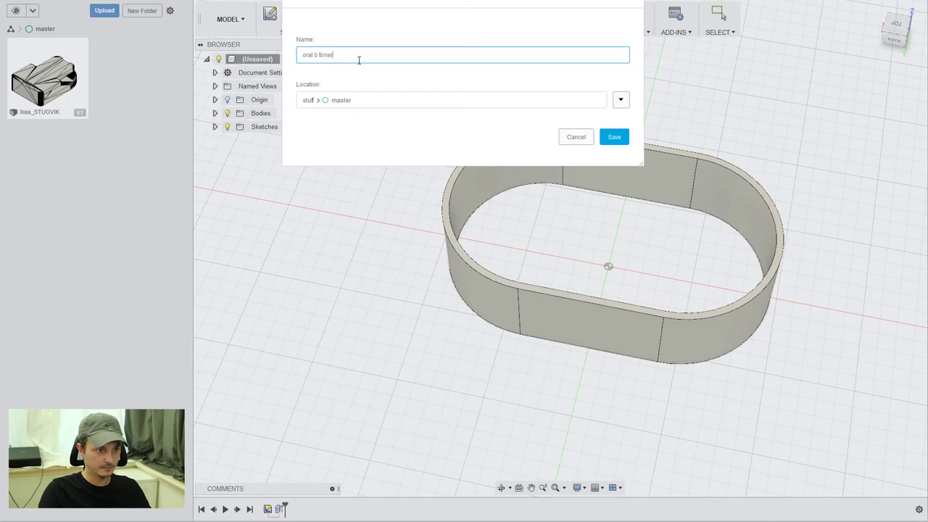
key(Return)
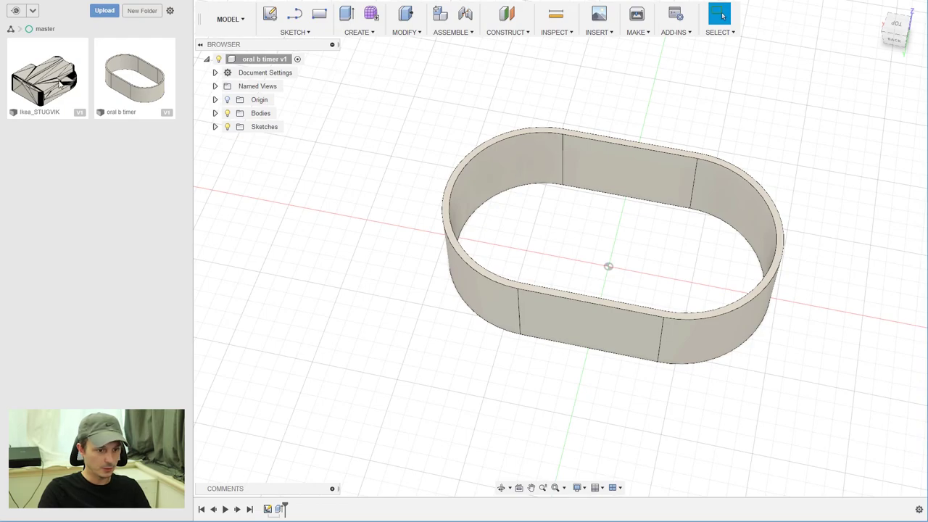
Insert the saved Ikea_STUGVIK design as a component inside the ring, accepting its default position
drag(53, 87, 611, 263)
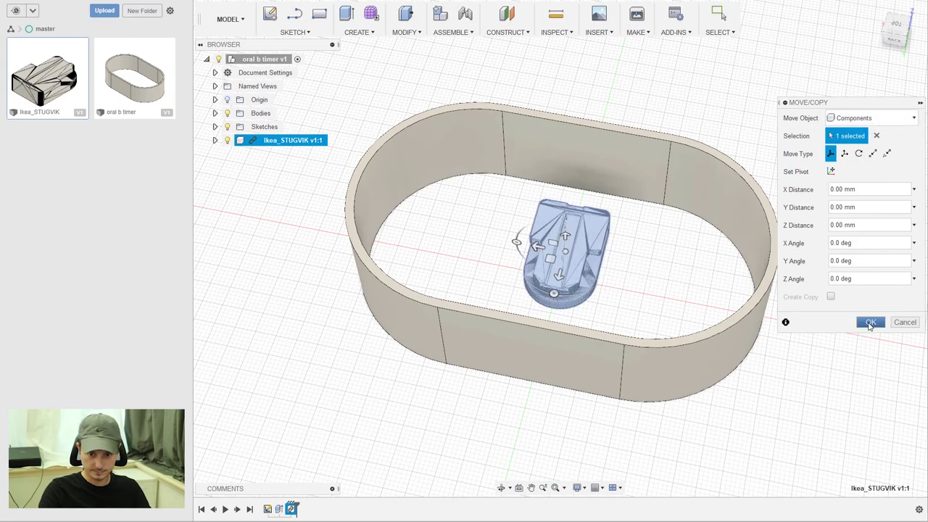
click(870, 323)
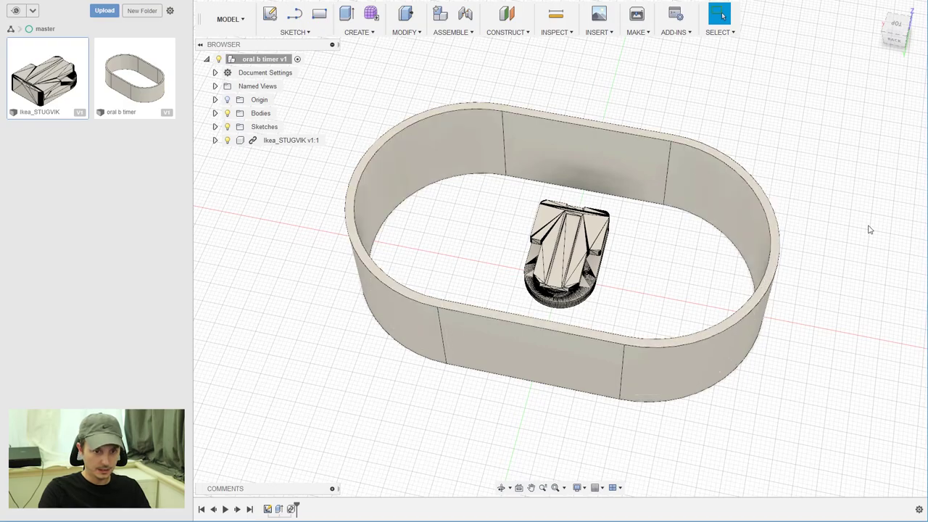
shift+middle_drag(870, 229, 580, 230)
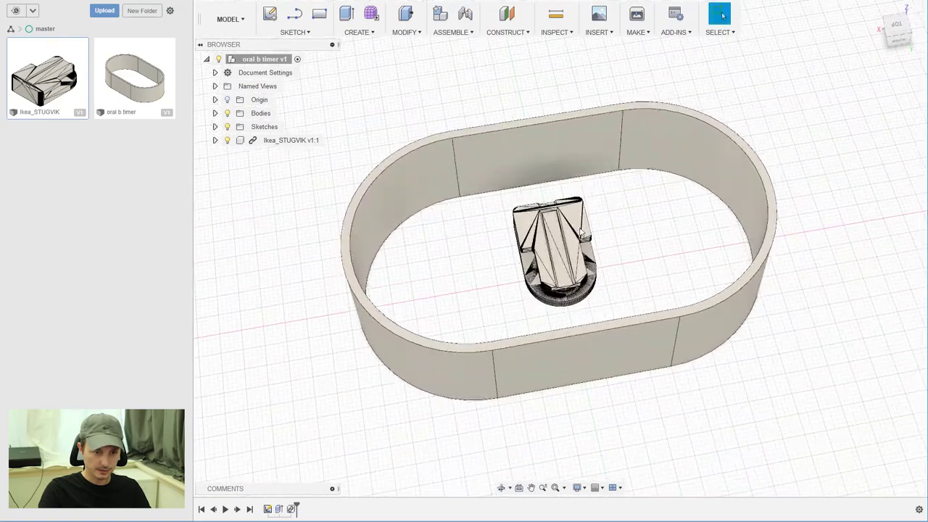
On the ring's top face, sketch a center rectangle from the origin, 20 mm wide and spanning the ring's full 56.4 mm depth
click(467, 136)
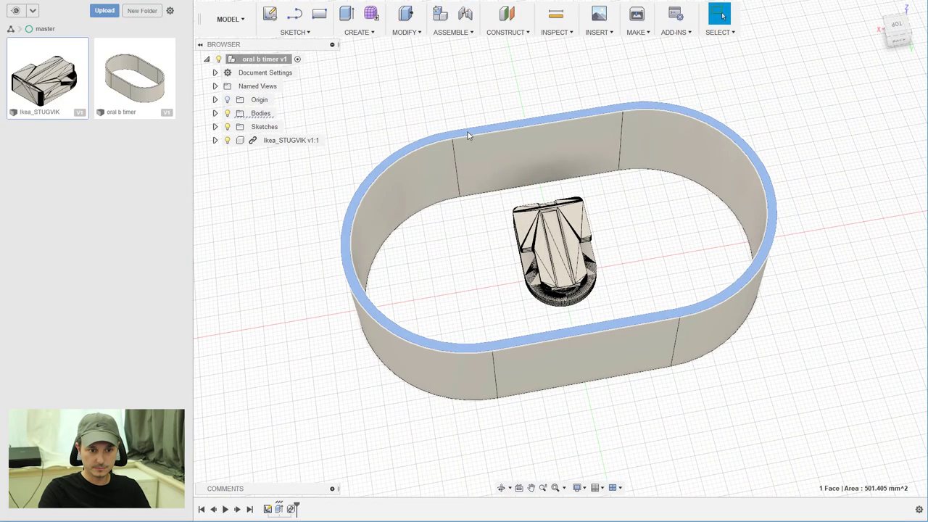
click(270, 16)
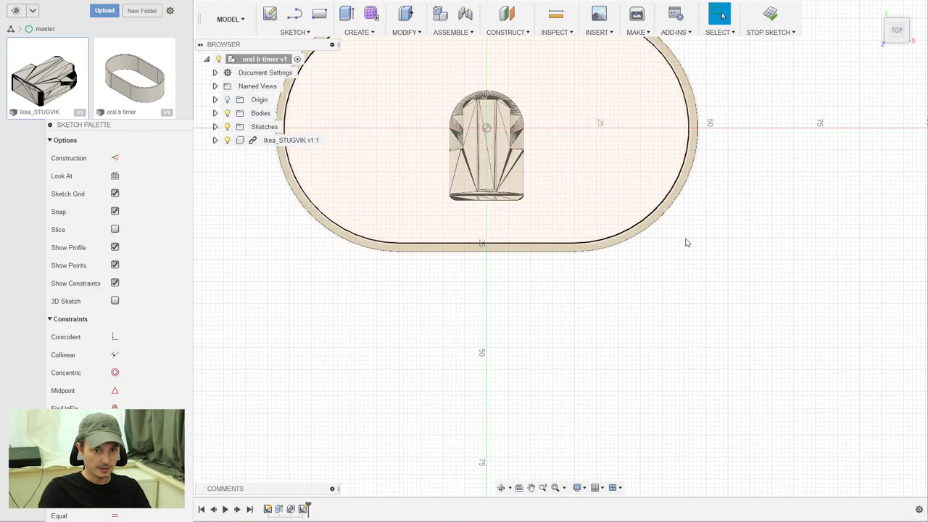
mouse_move(744, 207)
middle_down()
mouse_move(744, 263)
mouse_move(778, 305)
middle_up()
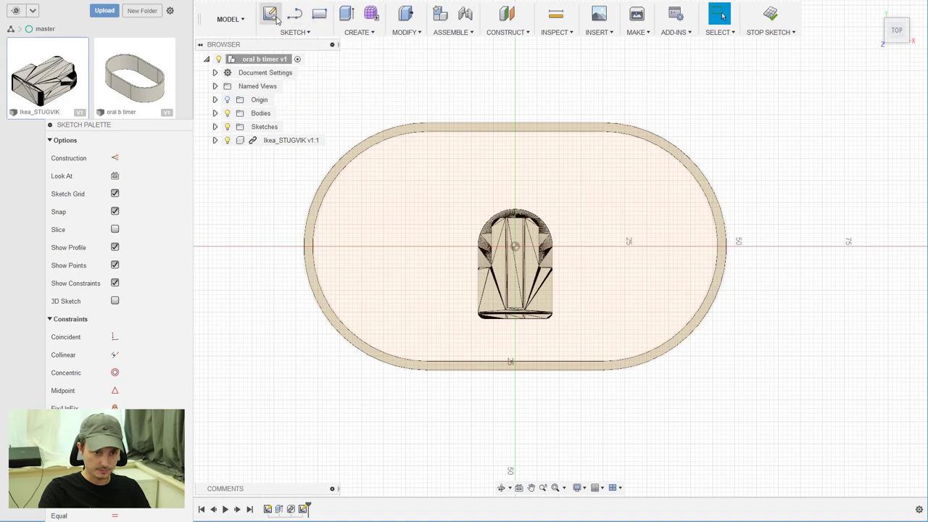
click(293, 32)
mouse_move(301, 73)
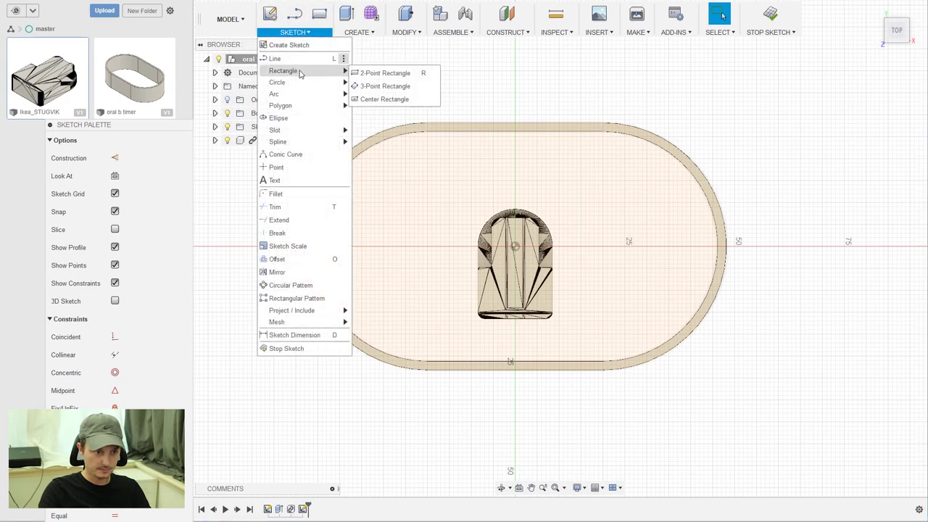
click(382, 97)
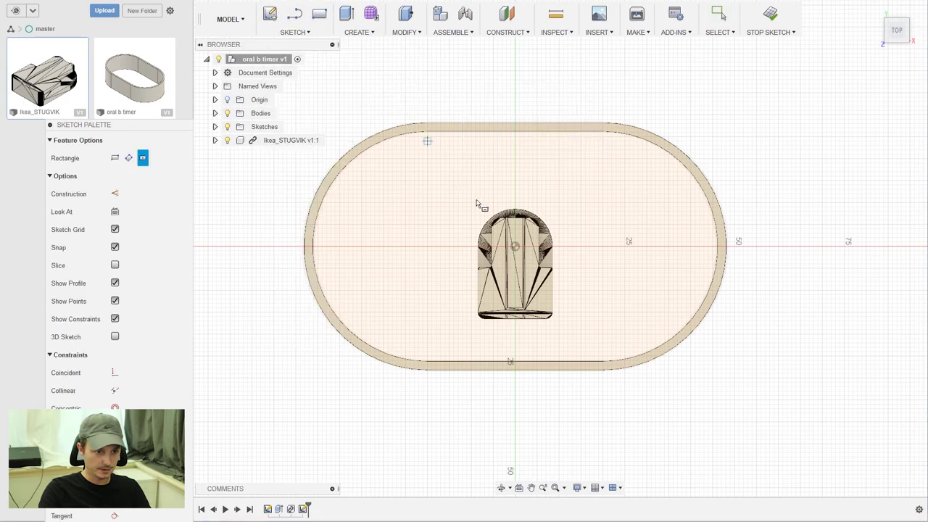
click(516, 244)
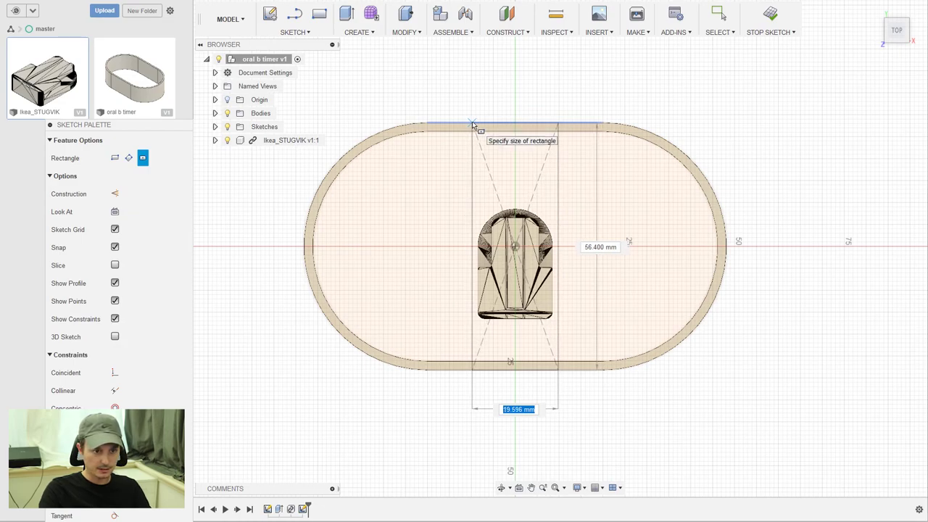
text(20)
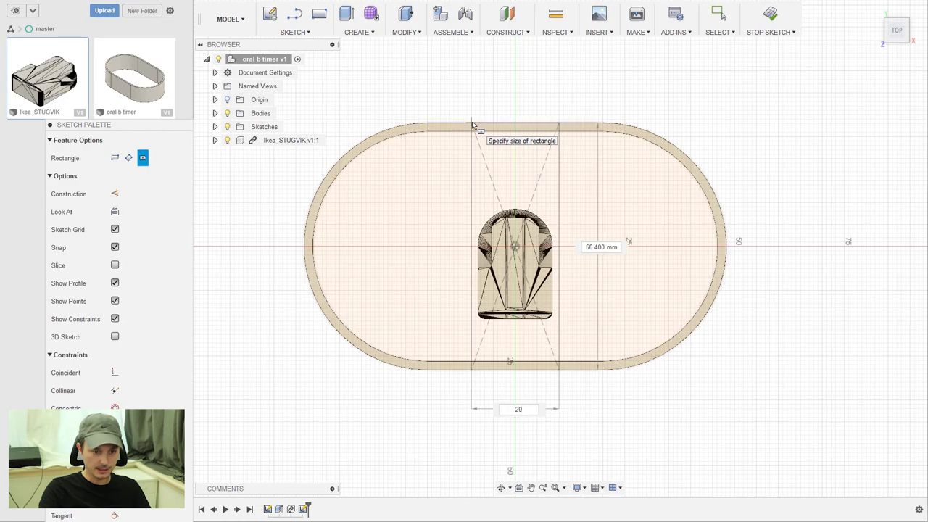
key(Tab)
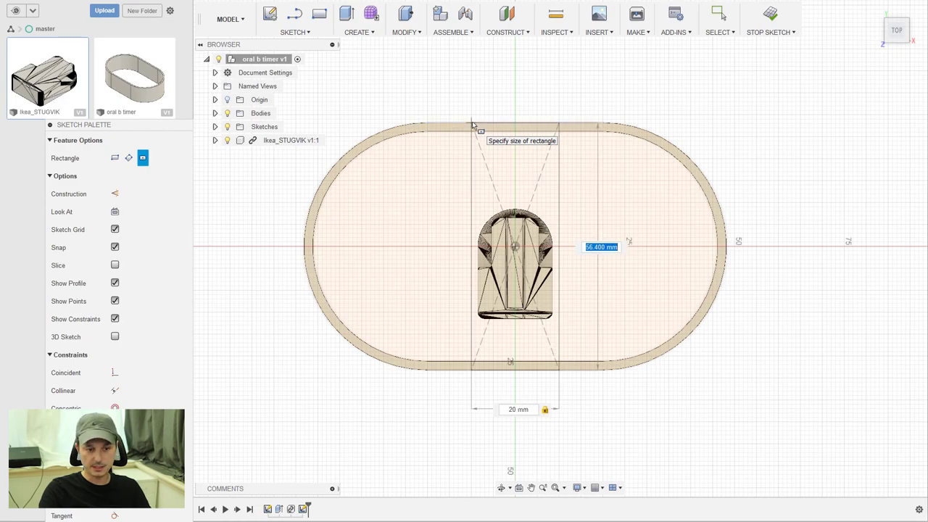
key(Return)
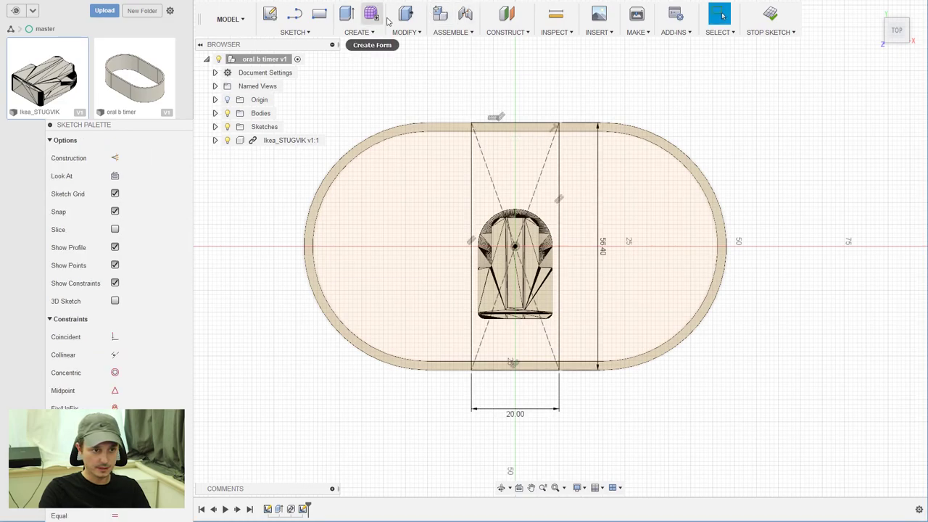
Extrude the rectangle's profile between the ring walls by -2 mm, joining it to the ring as a crossbar
key(e)
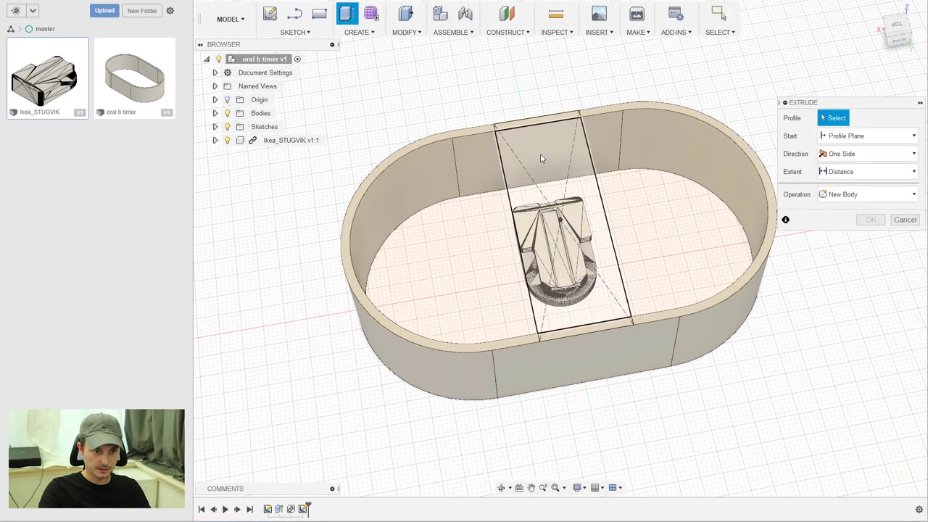
click(540, 156)
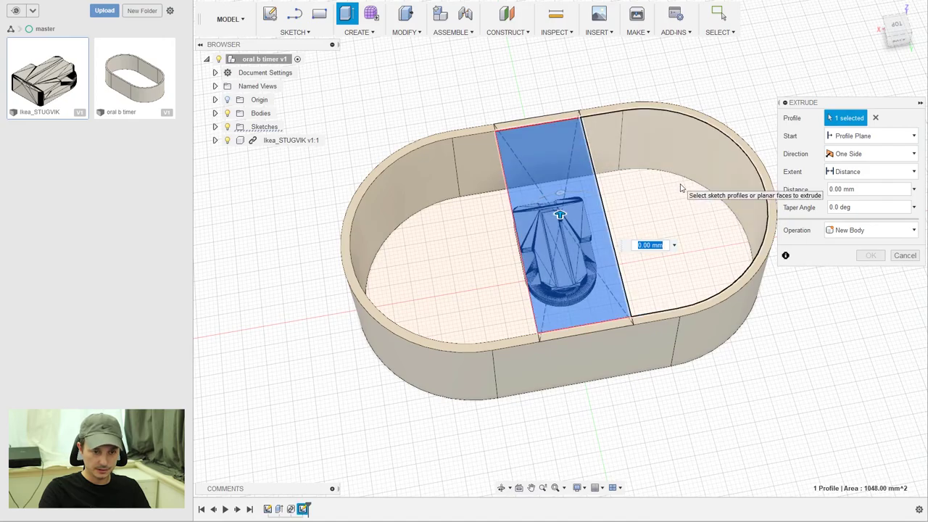
shift+middle_drag(674, 188, 591, 151)
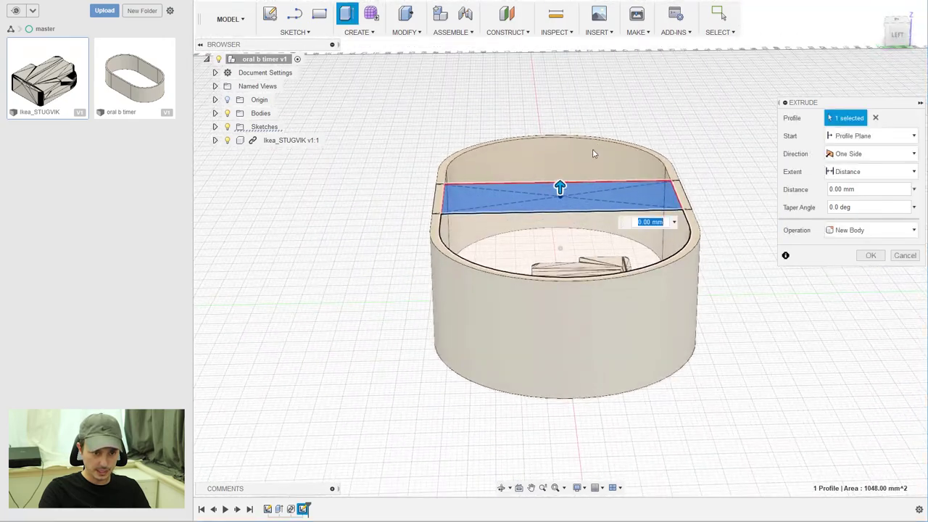
drag(559, 186, 560, 197)
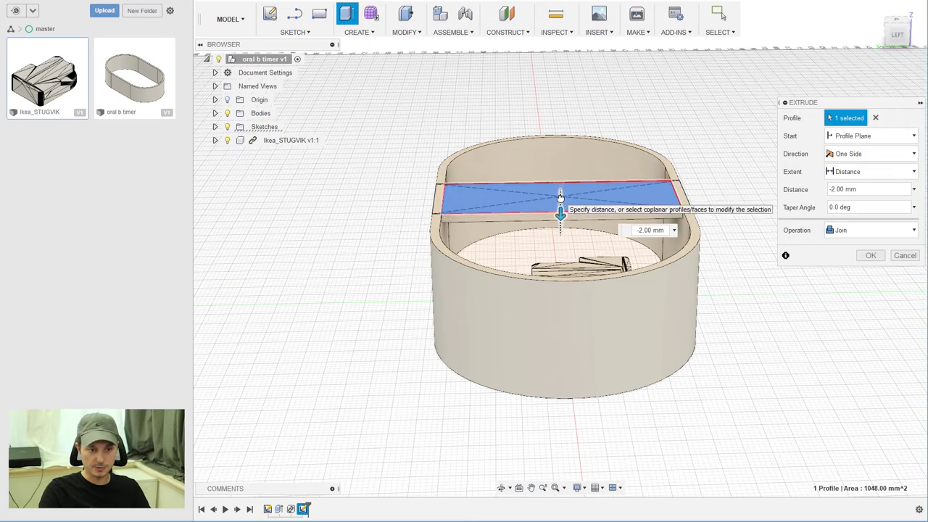
key(Tab)
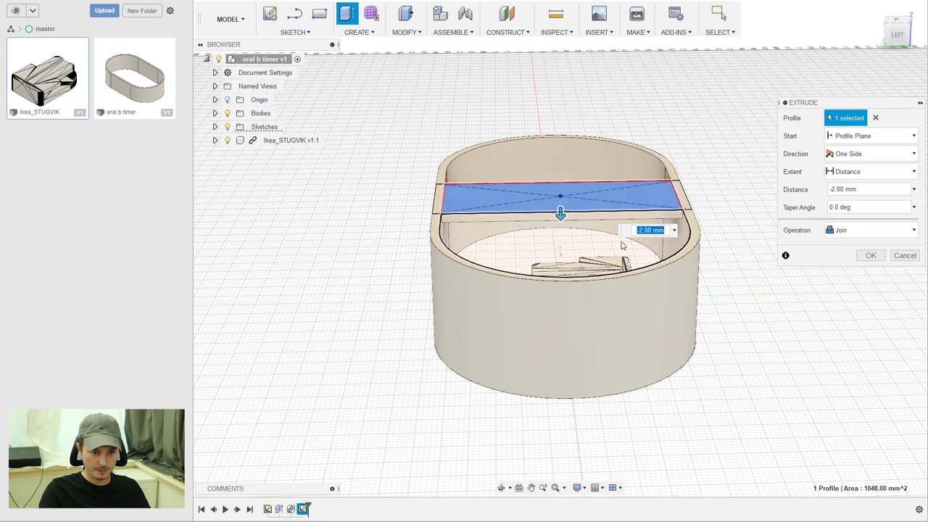
click(872, 257)
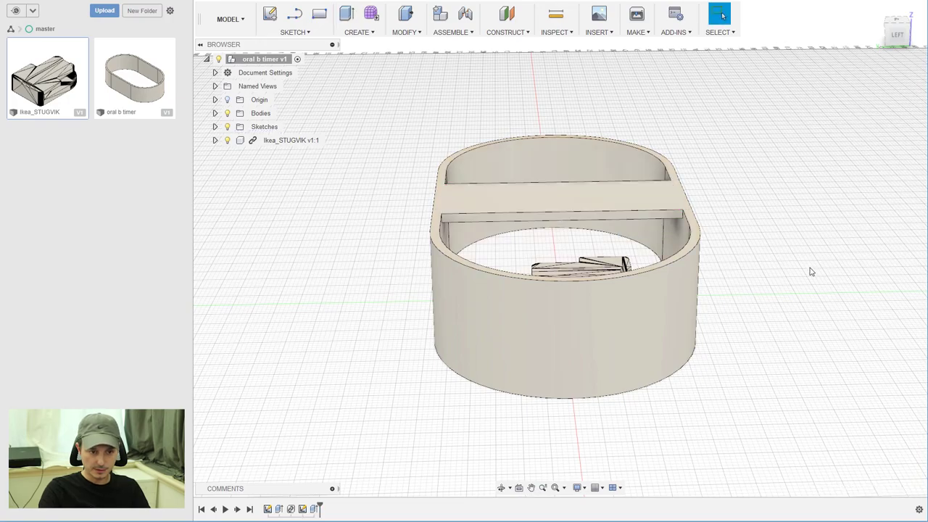
Extrude the ring's bottom rim face, on the side opposite the crossbar, by 2 mm and join it to the ring
shift+middle_drag(811, 272, 756, 122)
key(Escape)
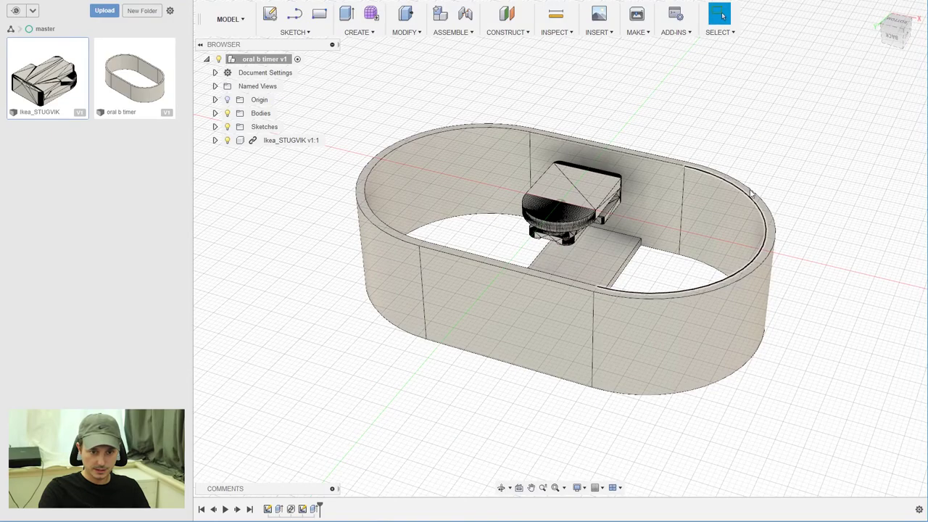
shift+middle_drag(731, 141, 704, 172)
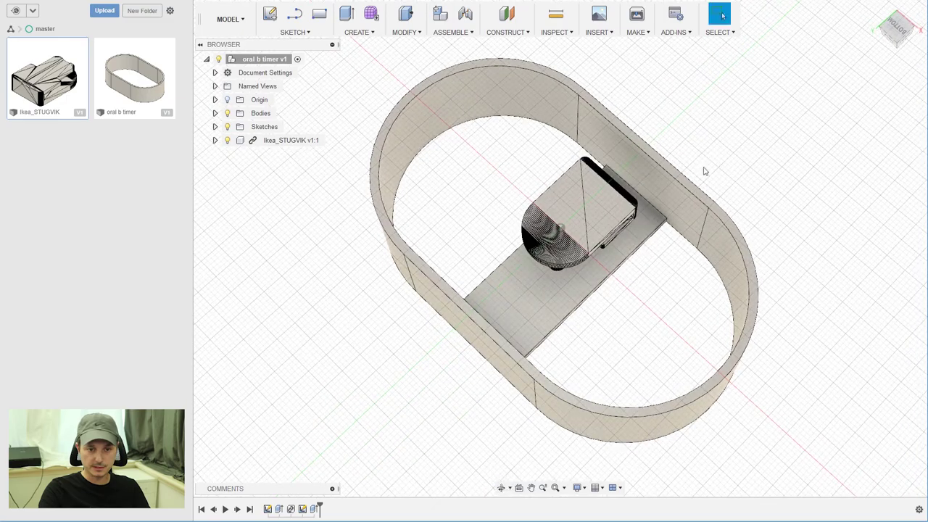
click(665, 169)
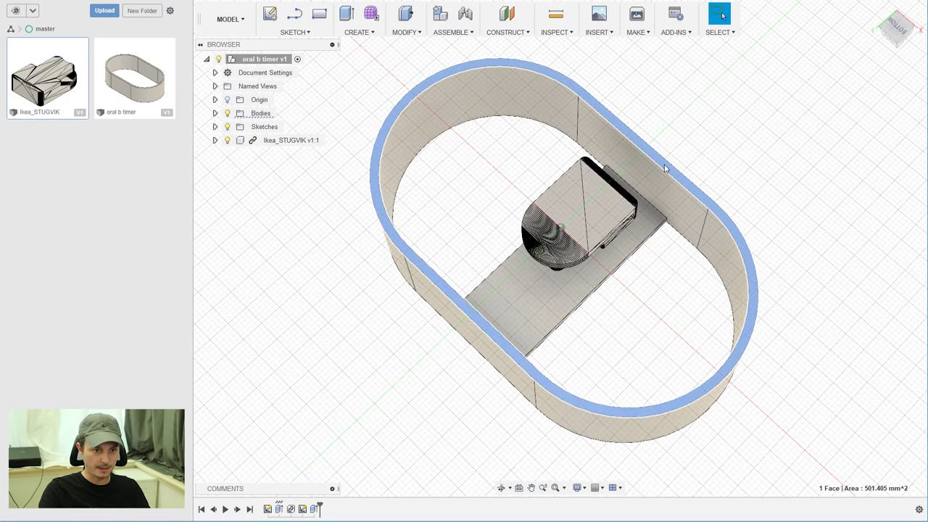
text(e)
text(2)
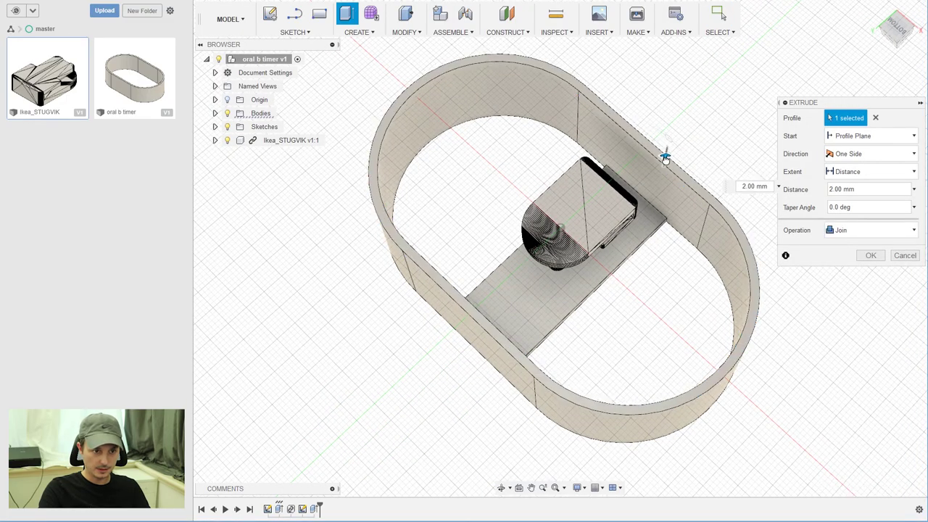
click(870, 256)
Break the link between the inserted Ikea_STUGVIK component and its source design
shift+middle_drag(783, 159, 658, 296)
click(215, 113)
scroll(258, 214, up, 3)
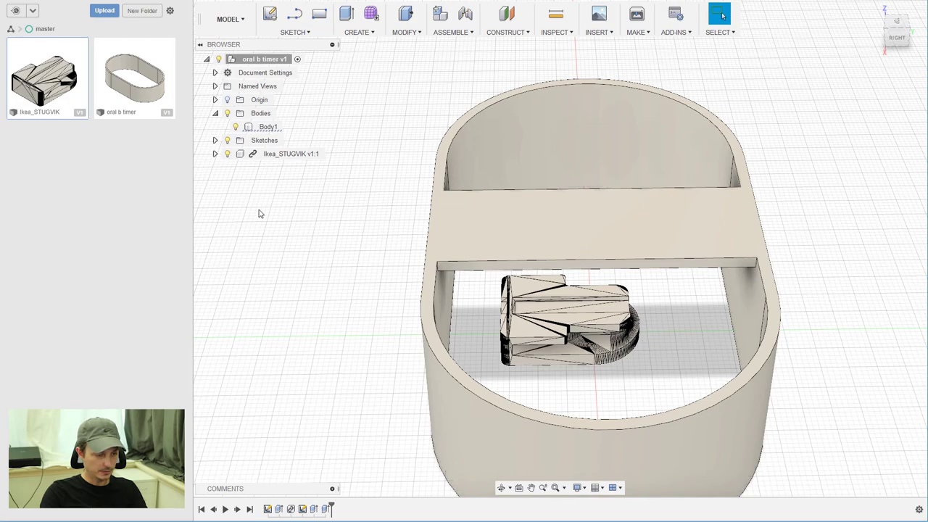
click(257, 158)
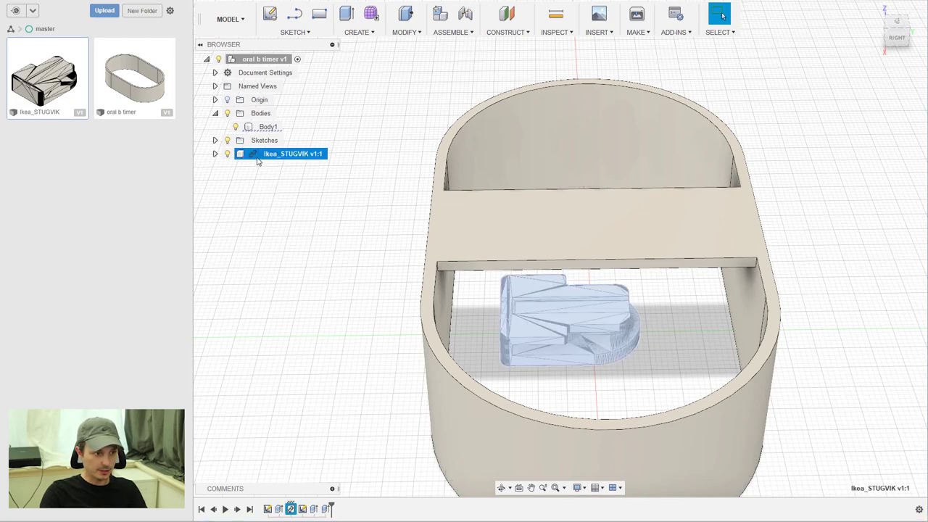
right_click(256, 161)
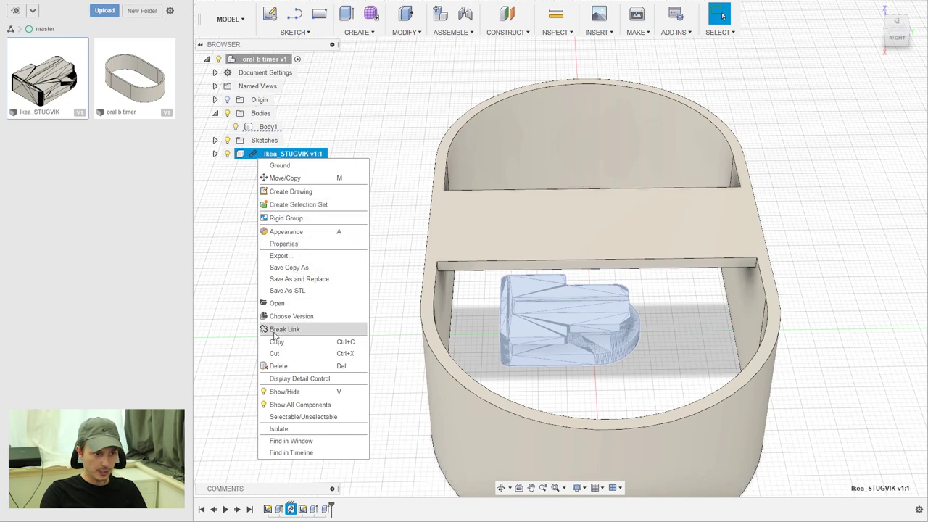
click(297, 331)
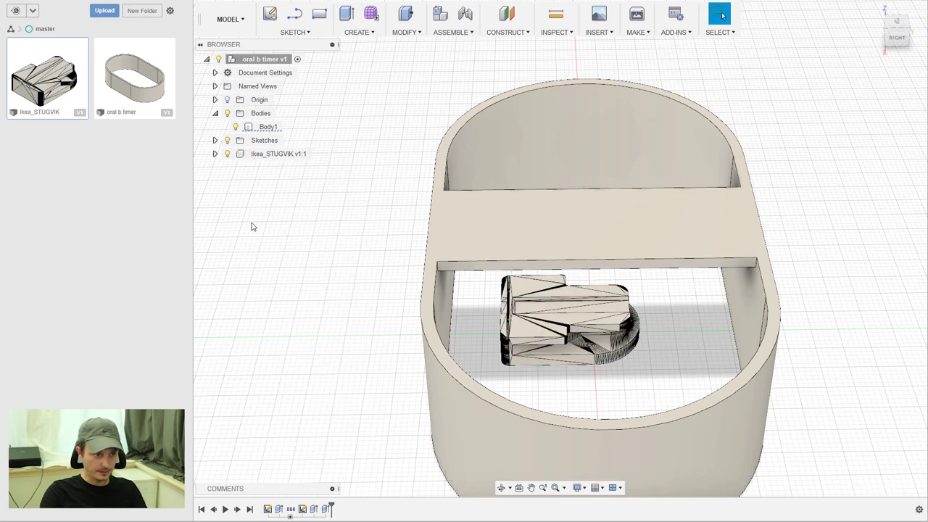
Move the solid body of the Ikea_STUGVIK component up 24 mm in Z so it sits on the crossbar
click(214, 155)
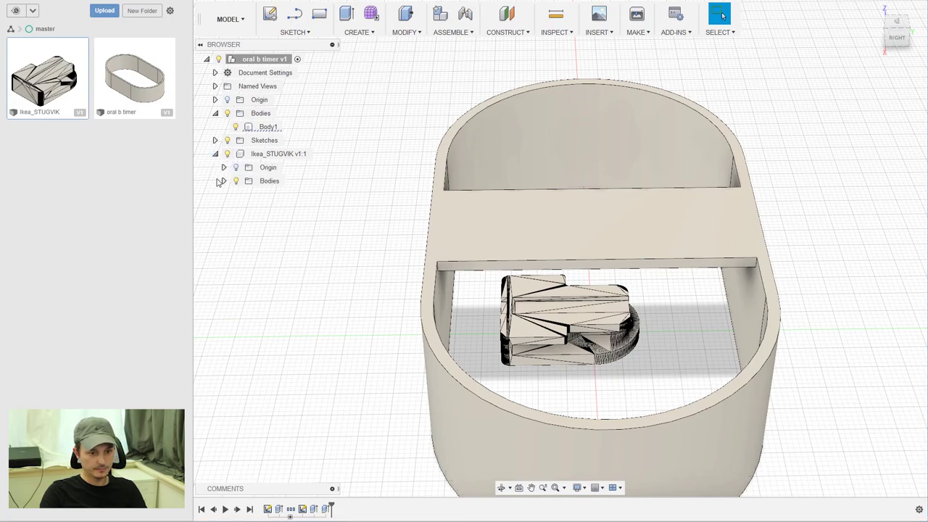
click(224, 181)
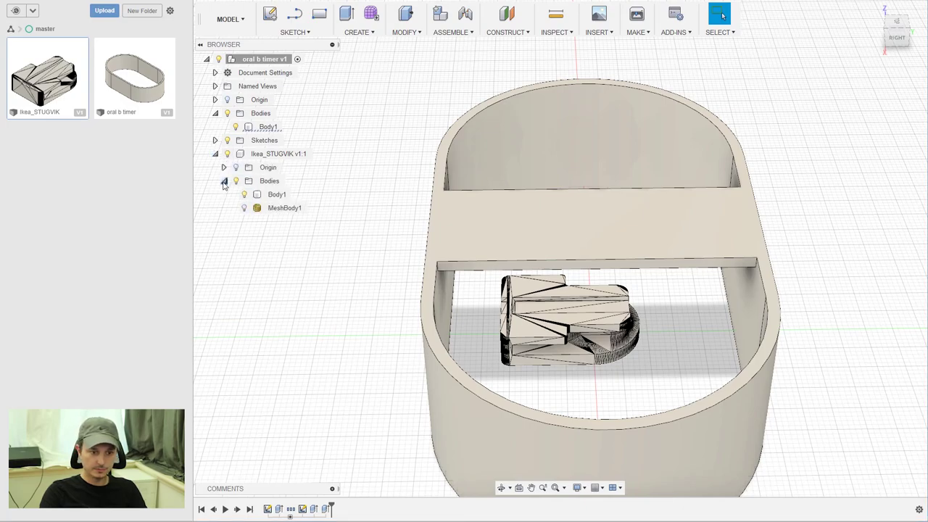
click(274, 196)
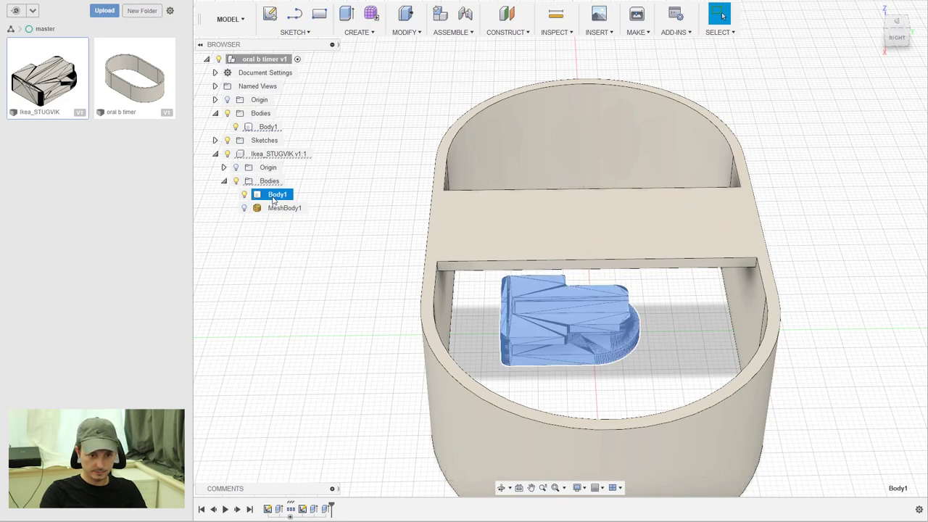
right_click(275, 197)
click(297, 206)
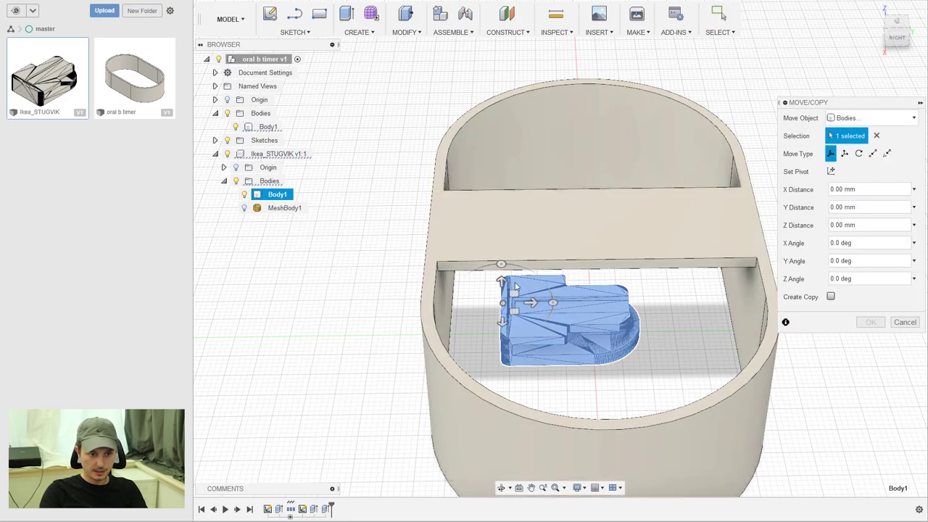
drag(510, 280, 513, 177)
Shift the attachment body -7 mm in Y along the crossbar towards the ring wall and finish the move
shift+middle_drag(532, 282, 561, 340)
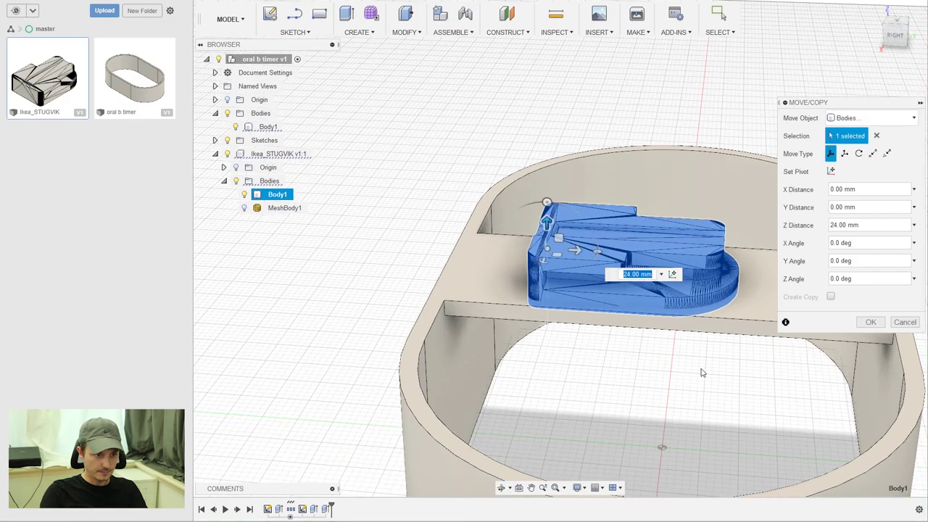
middle_drag(700, 369, 569, 287)
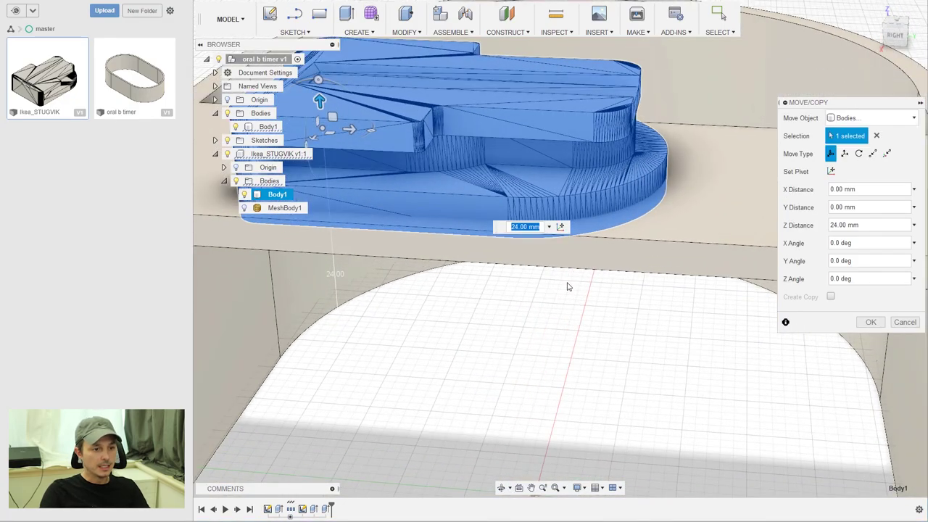
shift+middle_drag(522, 327, 522, 295)
scroll(478, 174, down, 4)
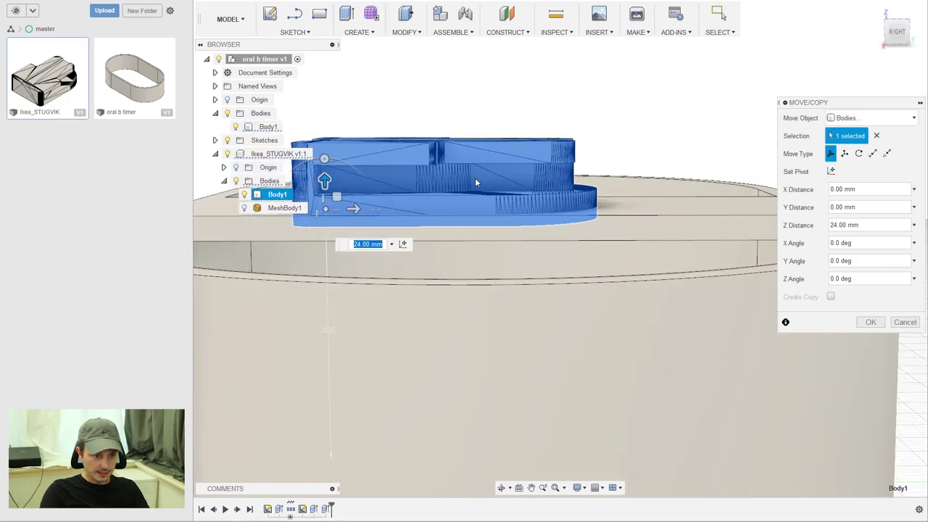
scroll(490, 193, up, 3)
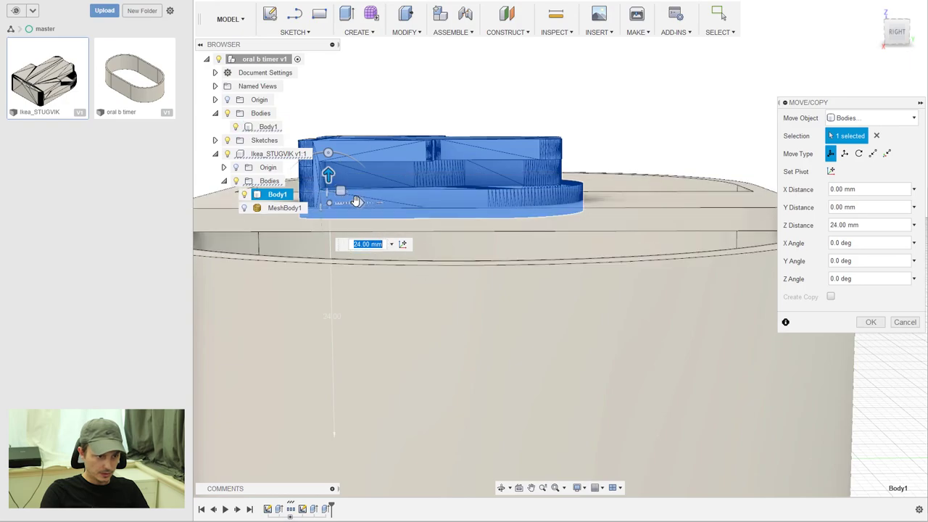
scroll(385, 201, down, 3)
shift+middle_drag(574, 136, 582, 155)
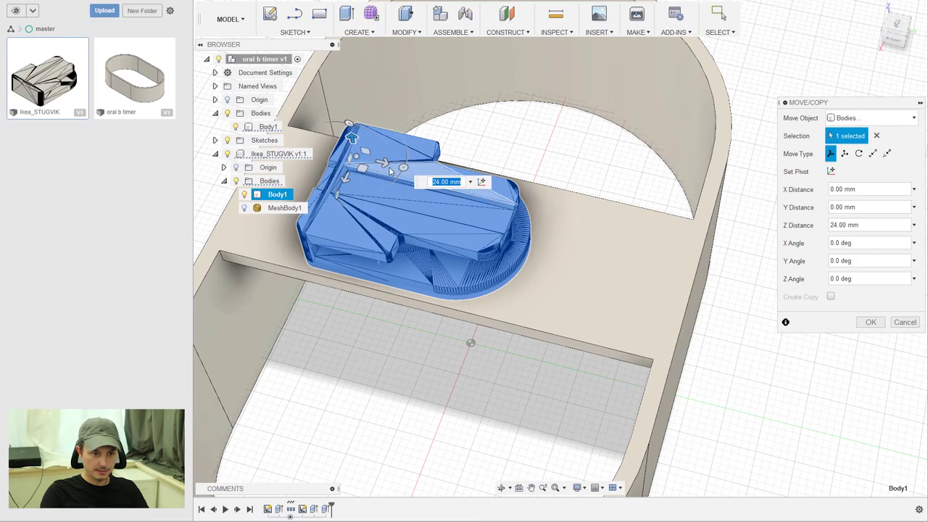
drag(385, 162, 333, 154)
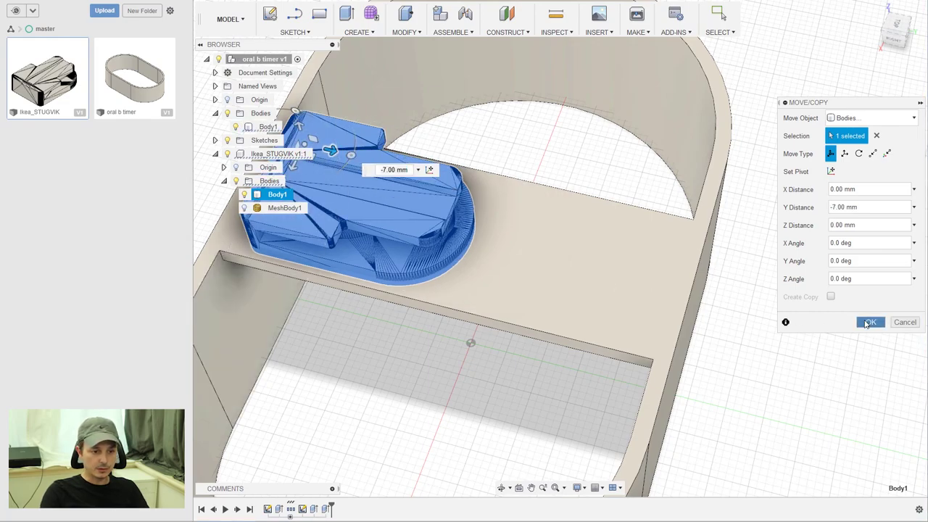
click(871, 321)
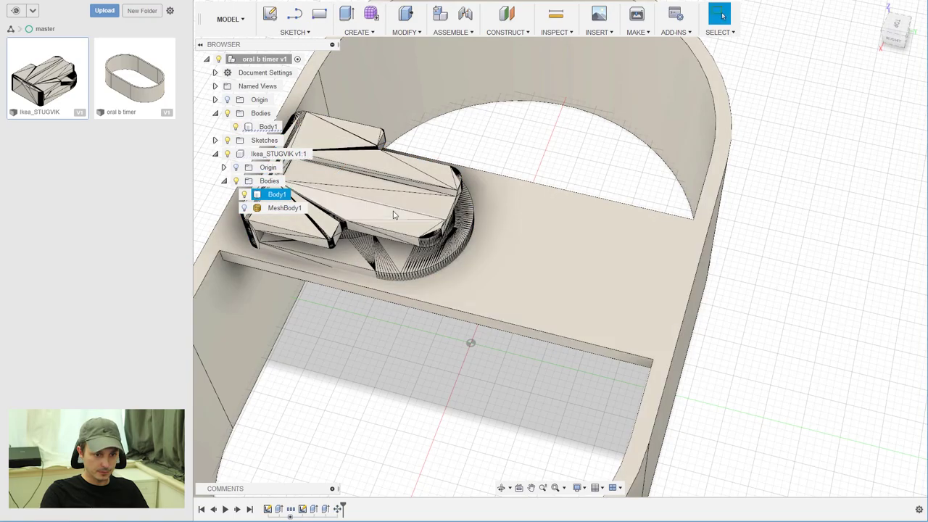
Combine the ring body with the attachment body as the tool using Join, with New Component enabled
click(347, 84)
scroll(544, 253, down, 8)
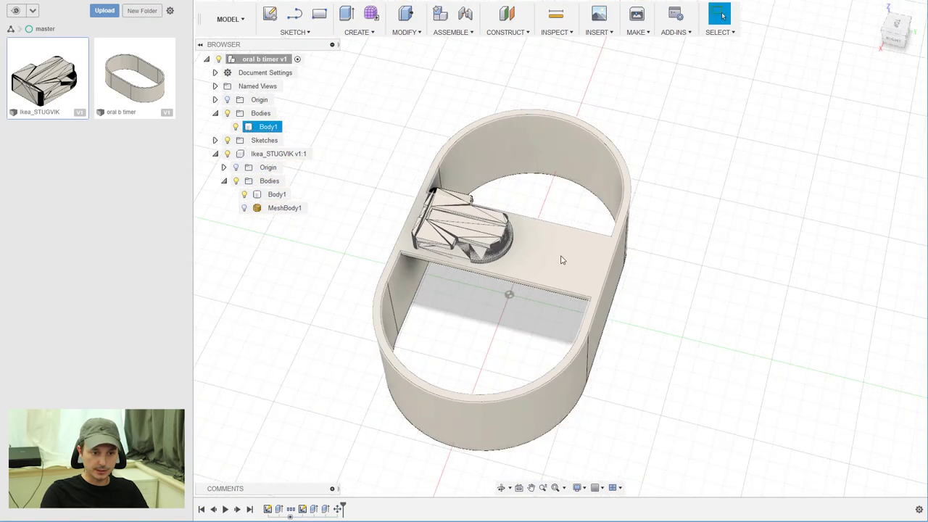
key(Escape)
shift+middle_drag(659, 278, 597, 300)
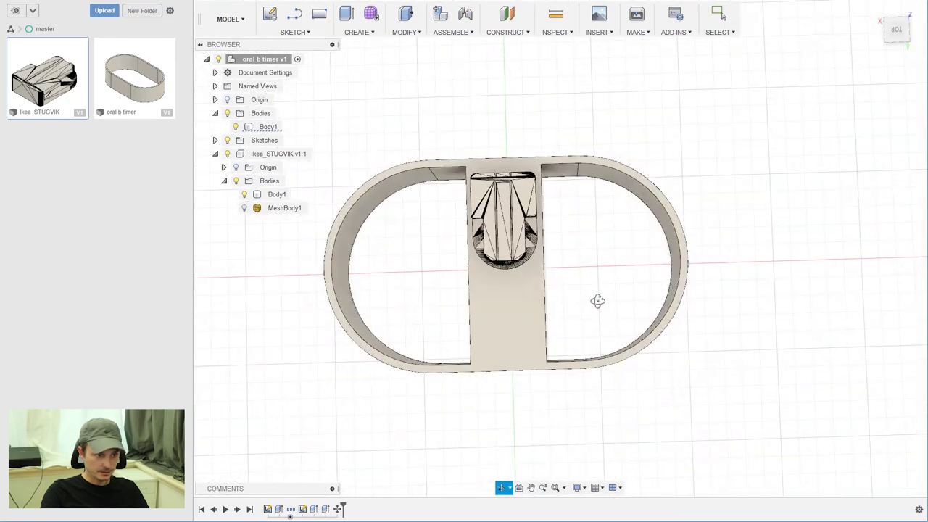
click(366, 32)
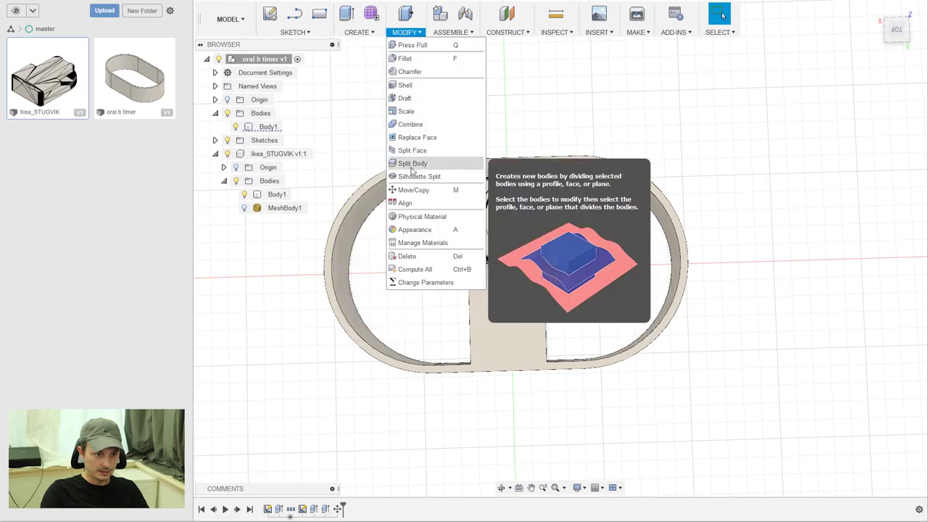
click(430, 126)
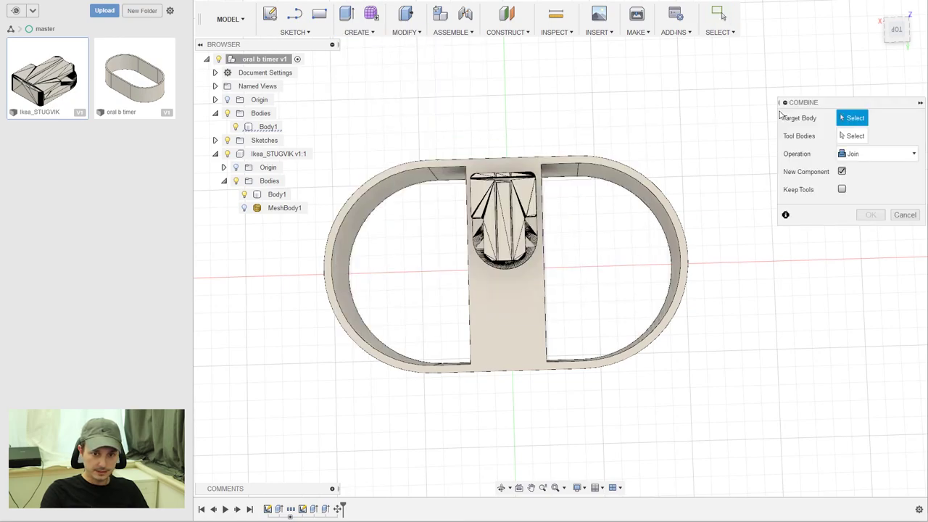
click(269, 127)
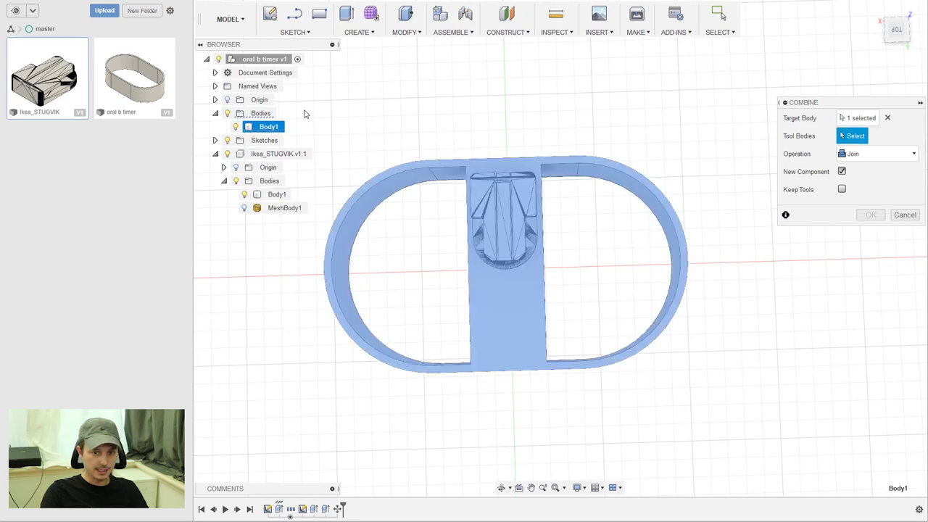
click(276, 194)
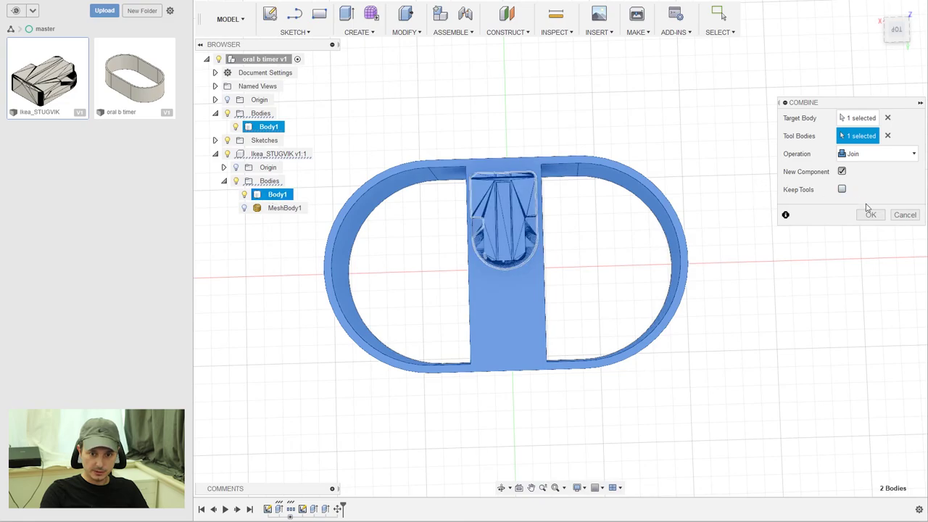
click(871, 215)
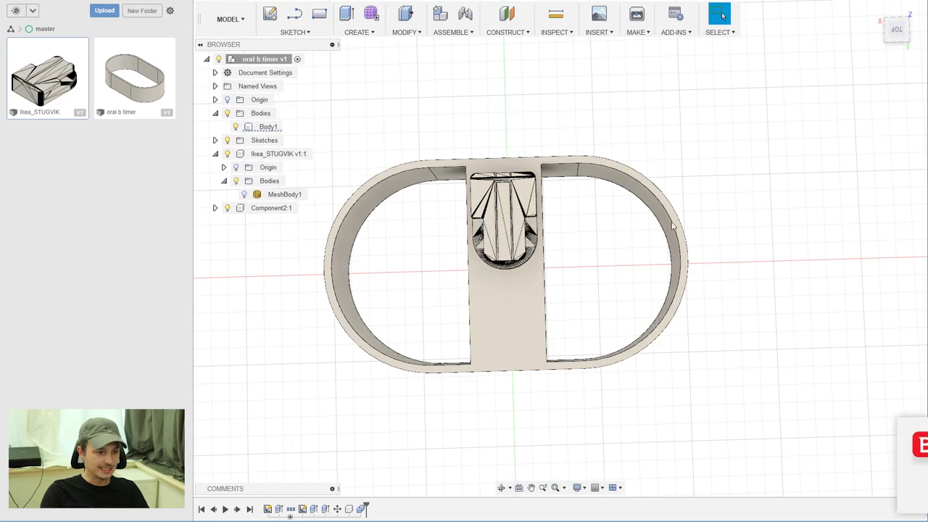
Activate the combined Component2 and collapse the expanded Ikea_STUGVIK and Bodies entries in the model tree
shift+middle_drag(777, 263, 569, 207)
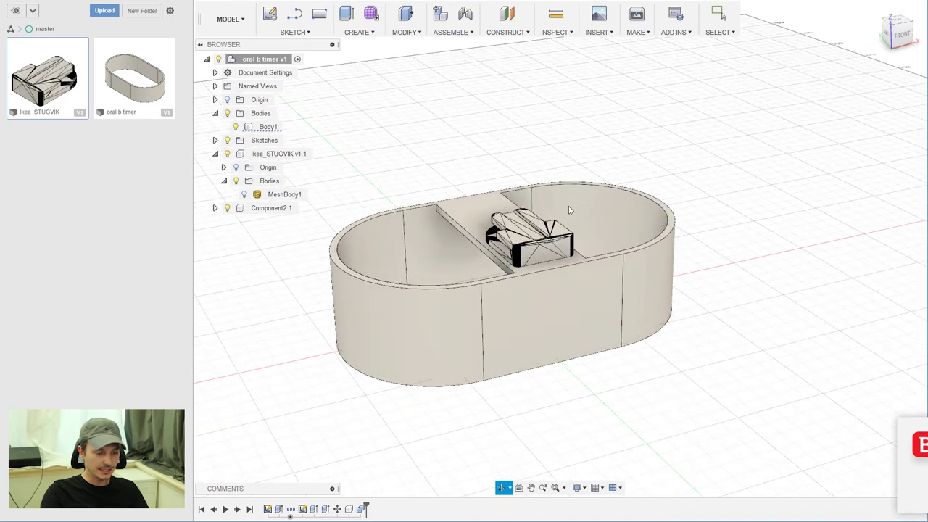
click(265, 208)
click(305, 208)
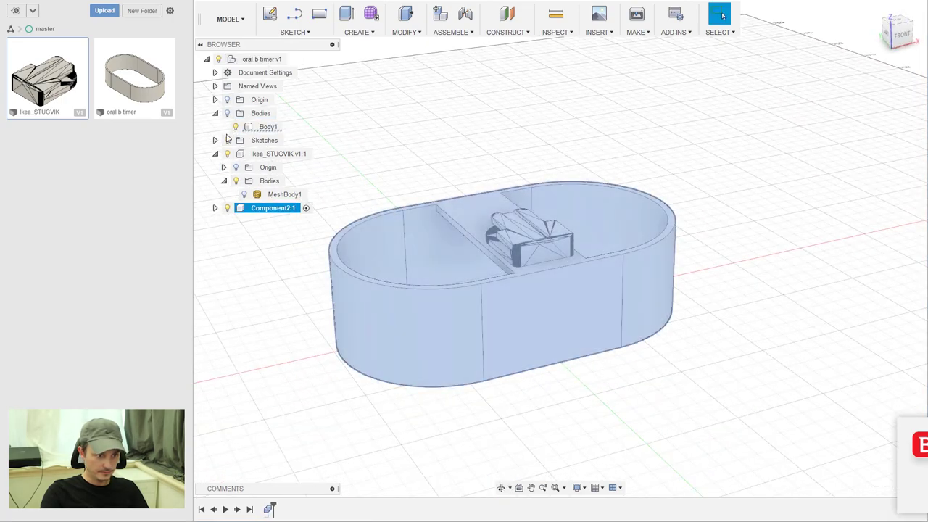
key(Escape)
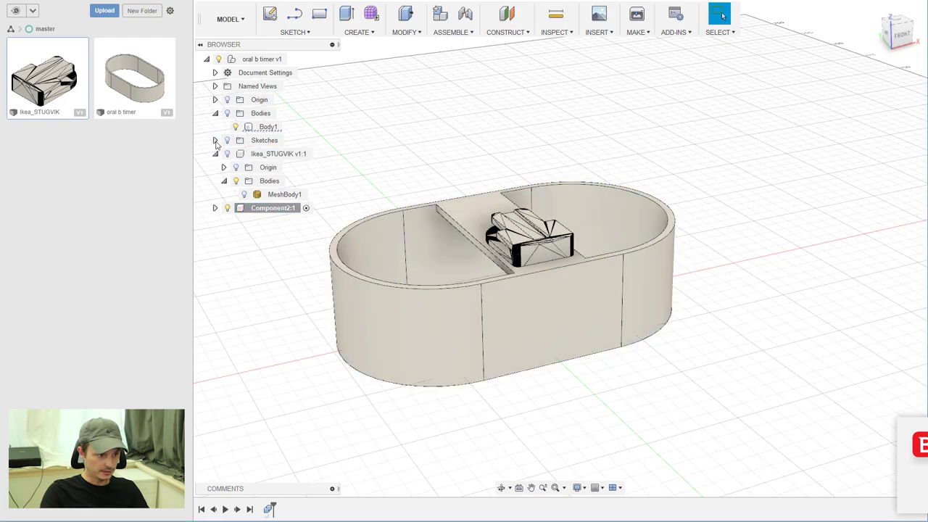
click(215, 153)
click(215, 114)
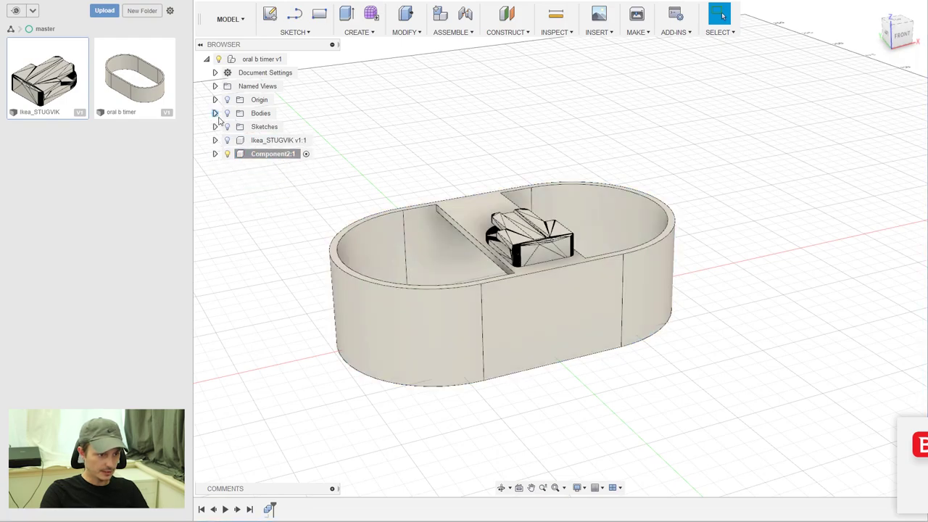
Fillet the outer edge chain of the ring's bottom rim with a 2 mm constant radius
shift+middle_drag(648, 383, 632, 267)
key(Escape)
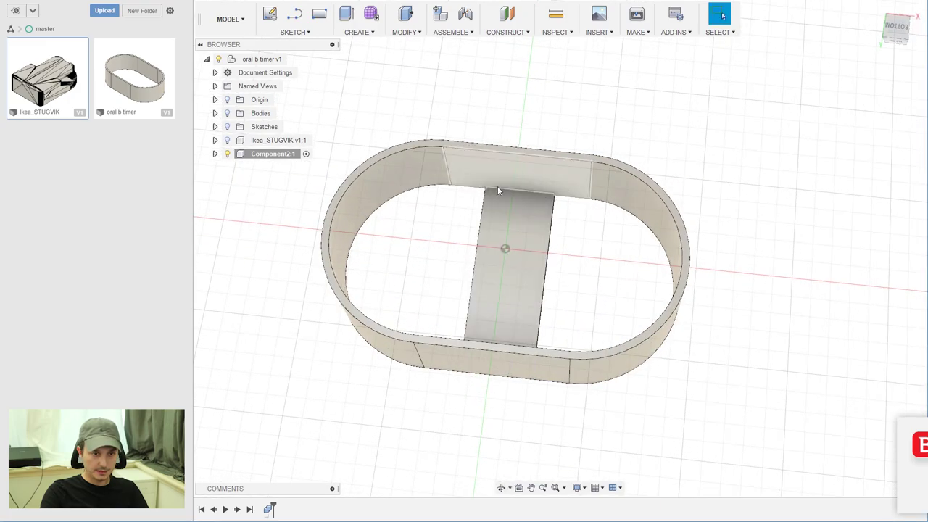
scroll(498, 186, up, 3)
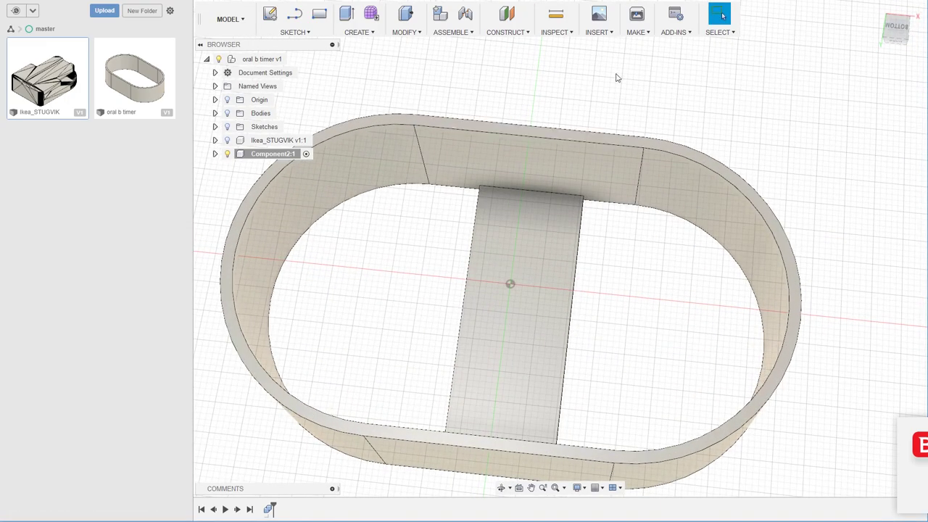
key(f)
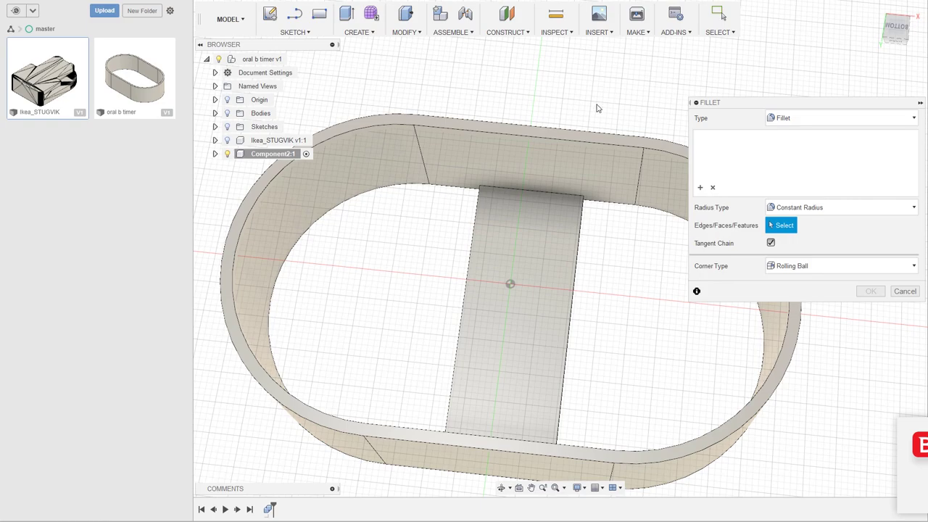
click(538, 129)
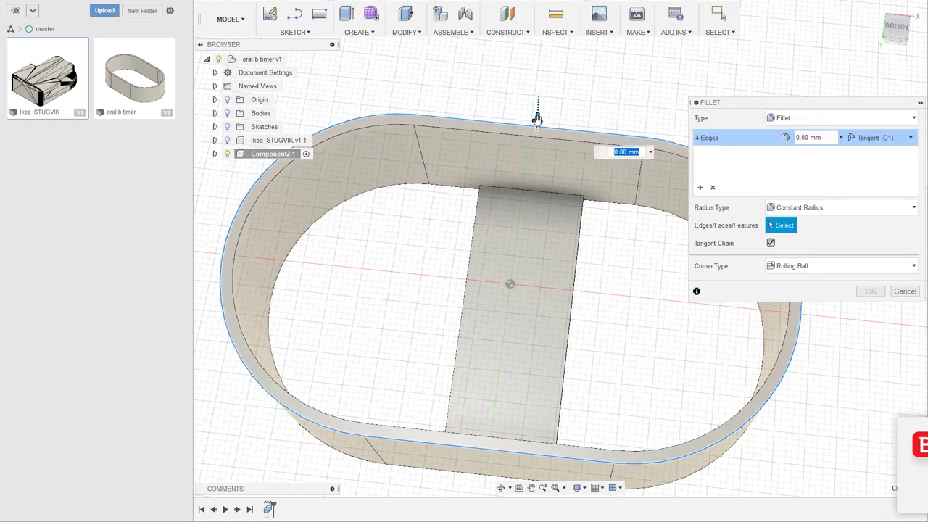
text(2)
key(Return)
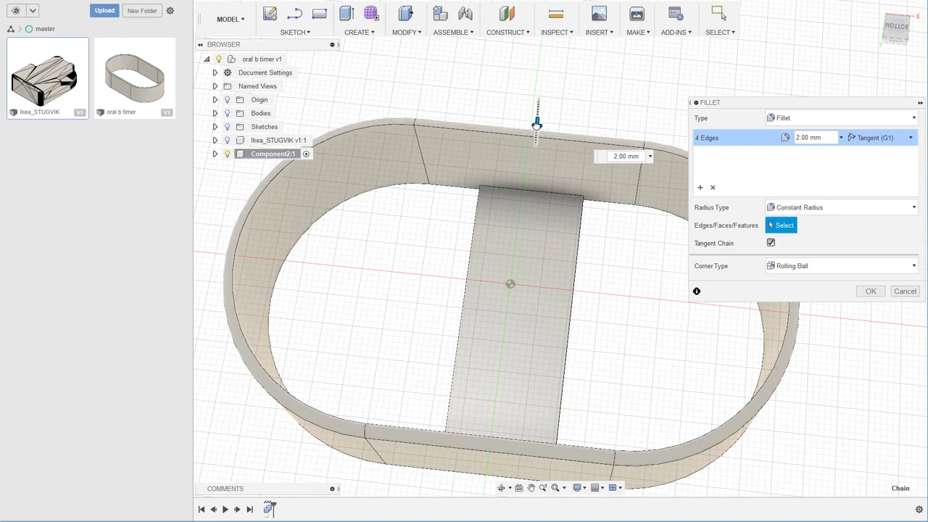
Try a 1.5 mm radius on the ring's rim fillet, return it to 2 mm and apply the fillet
text(1.5)
key(Return)
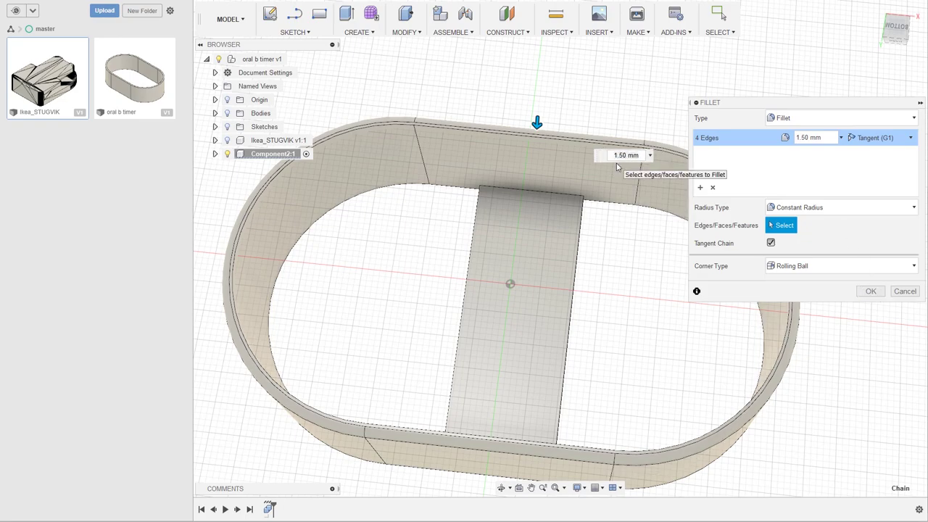
drag(537, 121, 537, 121)
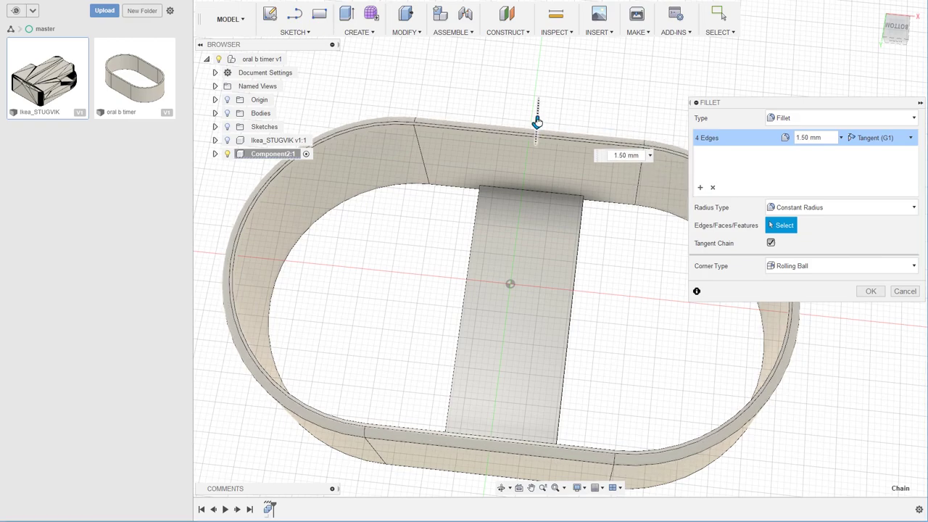
drag(536, 122, 537, 124)
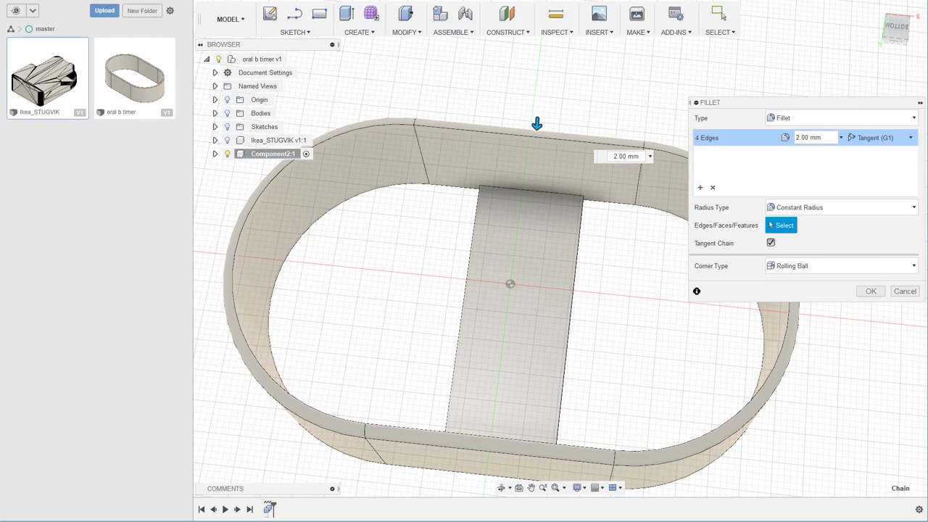
click(872, 291)
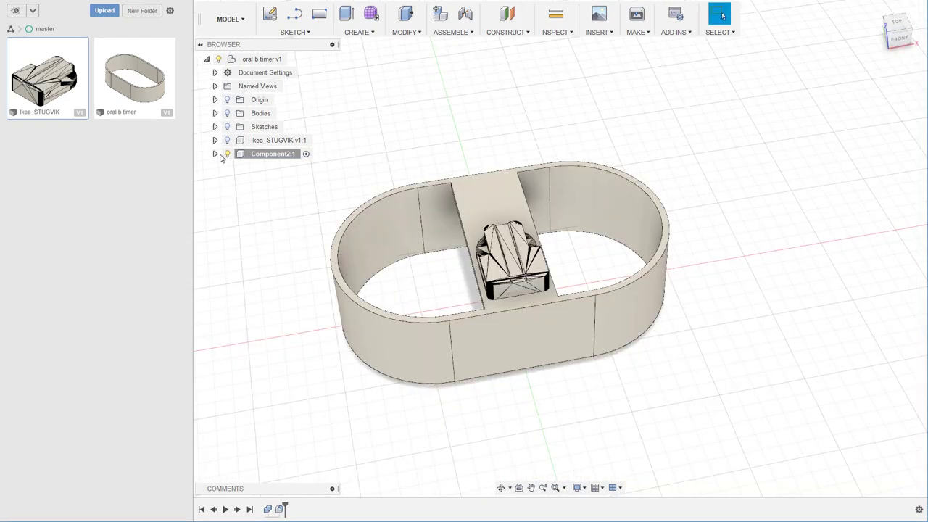
Export Body1 of Component2 as a binary STL with high refinement, saved under the file name oral-b-timer
click(215, 155)
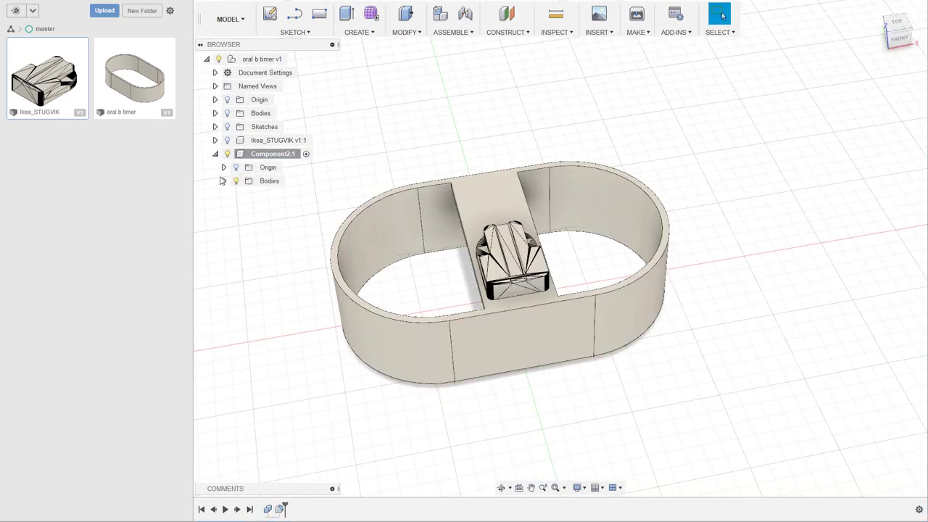
click(223, 180)
right_click(277, 203)
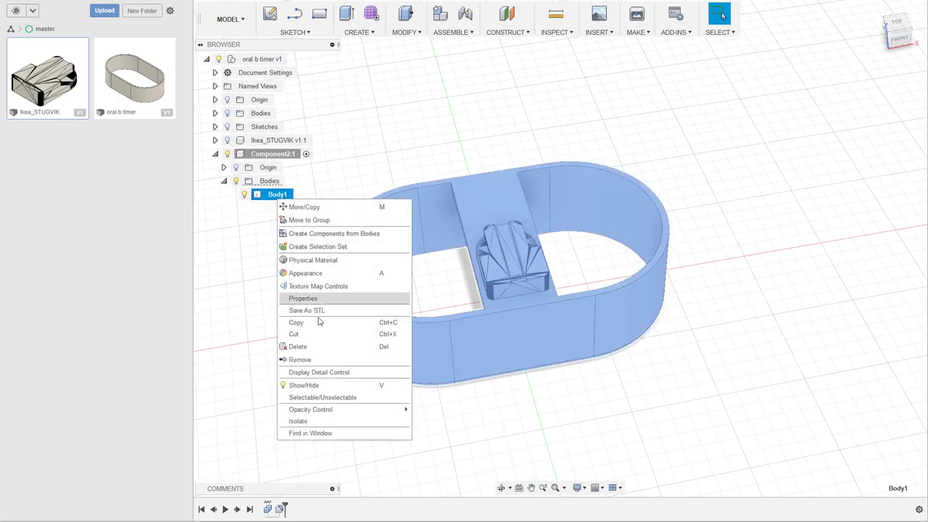
click(313, 310)
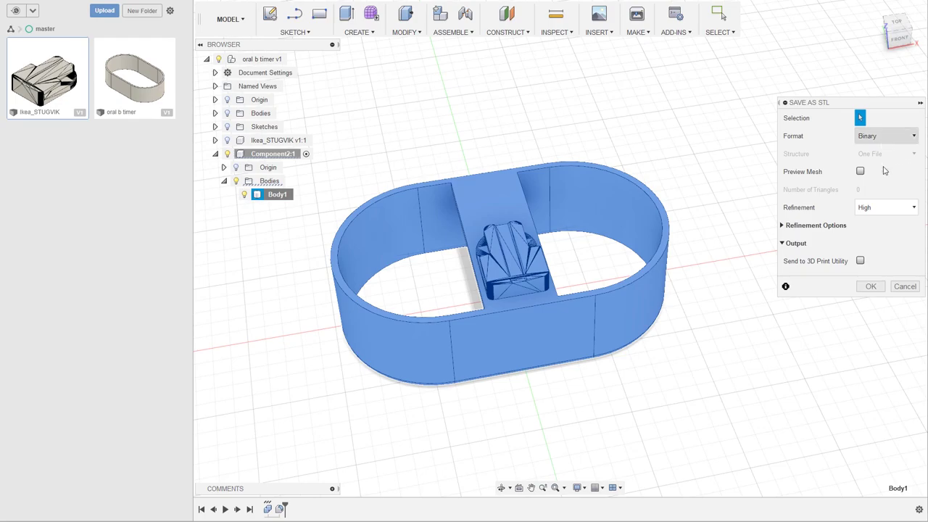
click(871, 286)
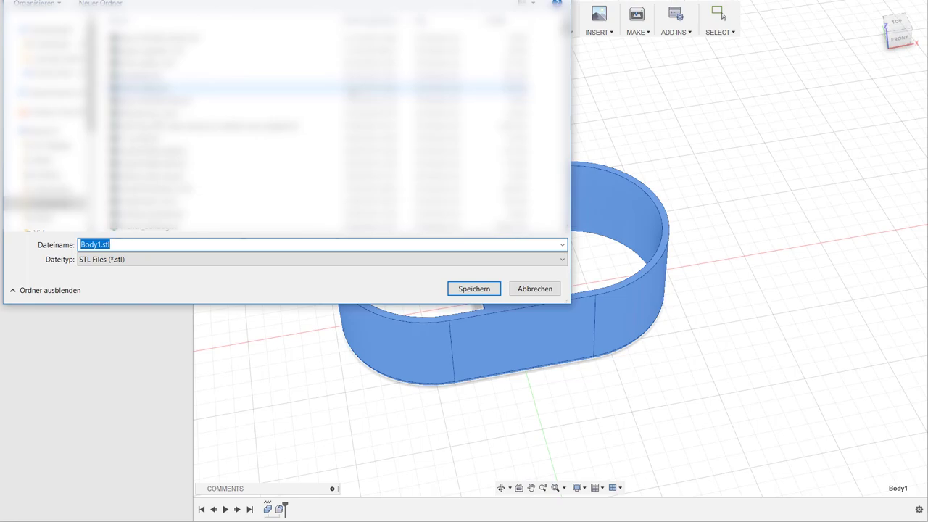
text(oral-b-timer)
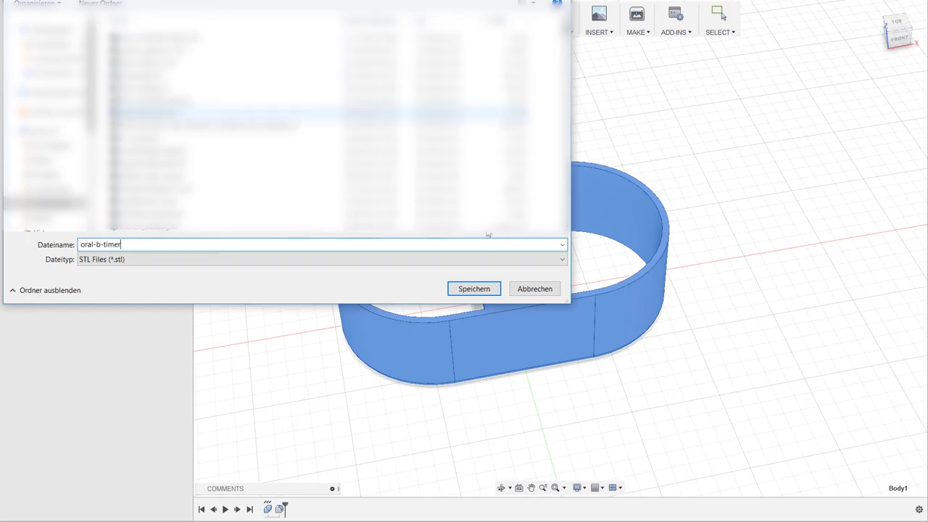
click(490, 290)
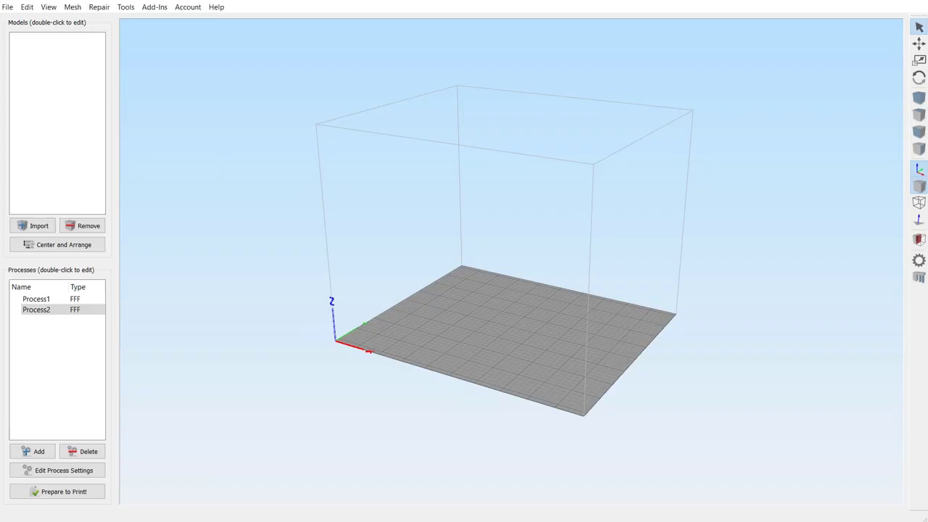
Switch to Simplify3D and import oral-b-timer.stl onto the build plate
click(40, 227)
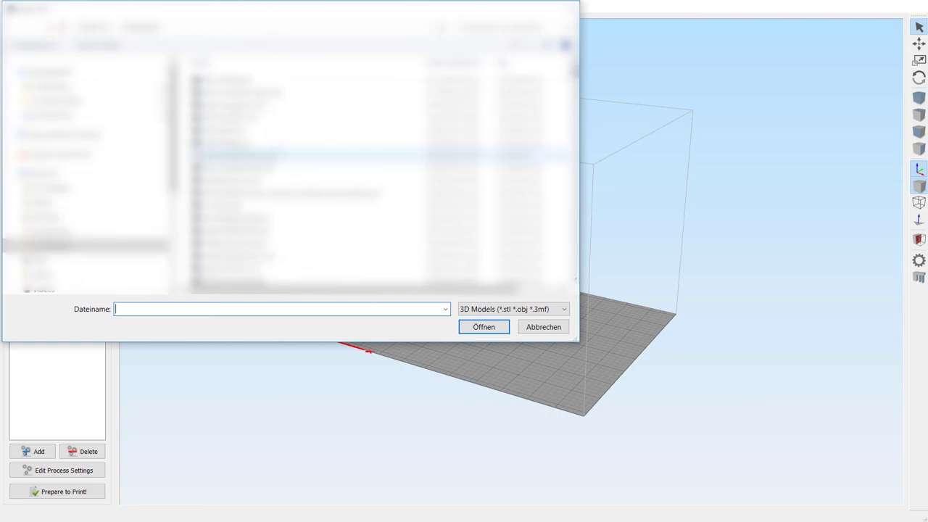
click(225, 80)
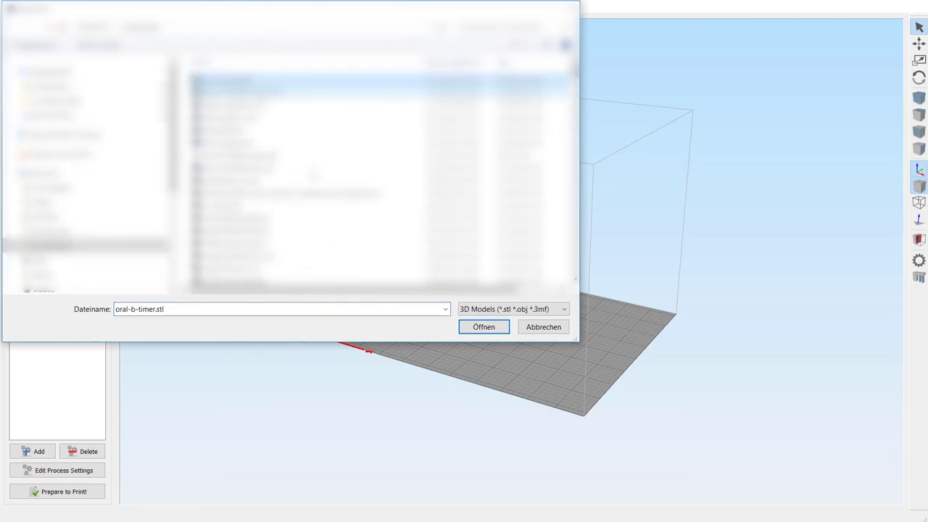
click(483, 327)
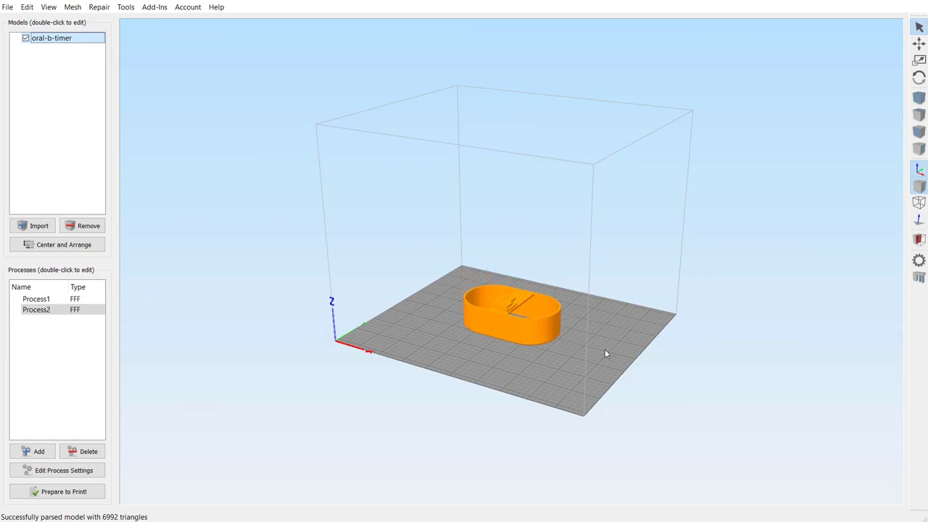
Rotate the oral-b-timer model 180 degrees about X, then center and arrange it on the build plate
drag(604, 351, 527, 364)
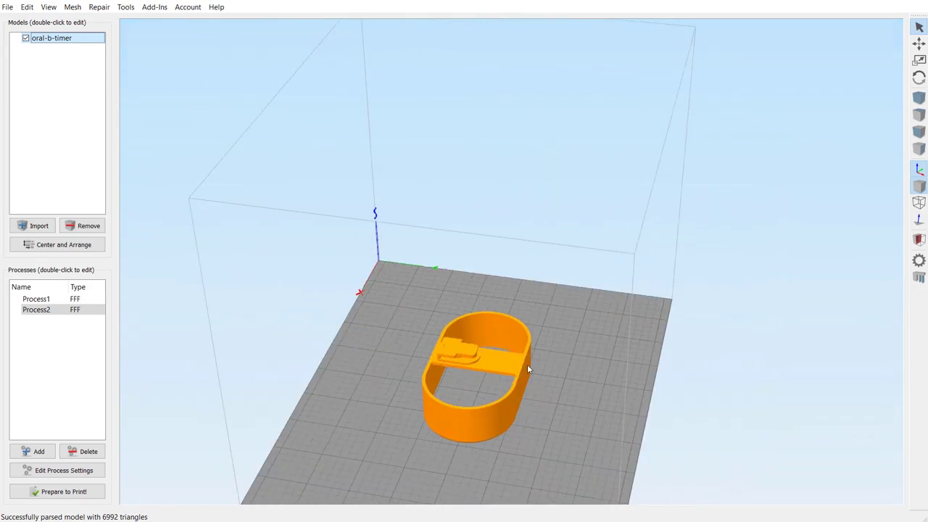
double_click(488, 356)
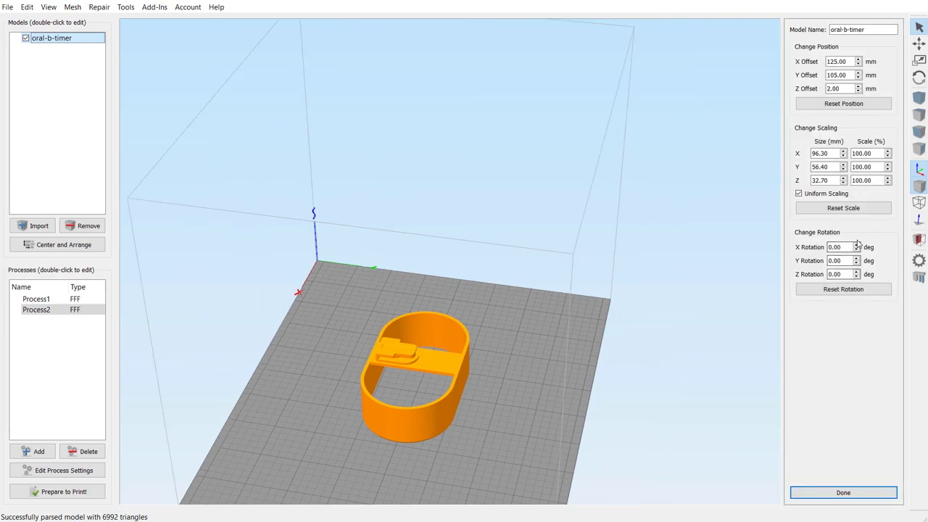
drag(846, 247, 813, 247)
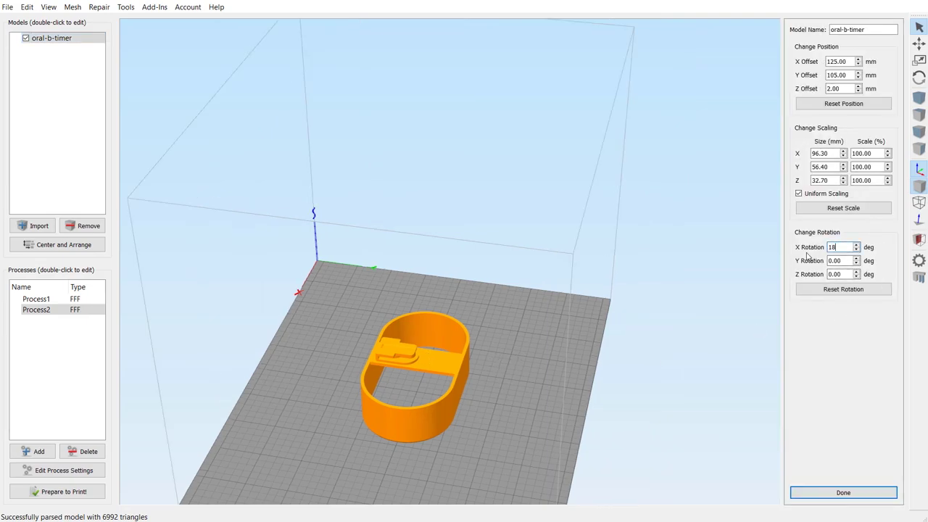
text(180)
key(Return)
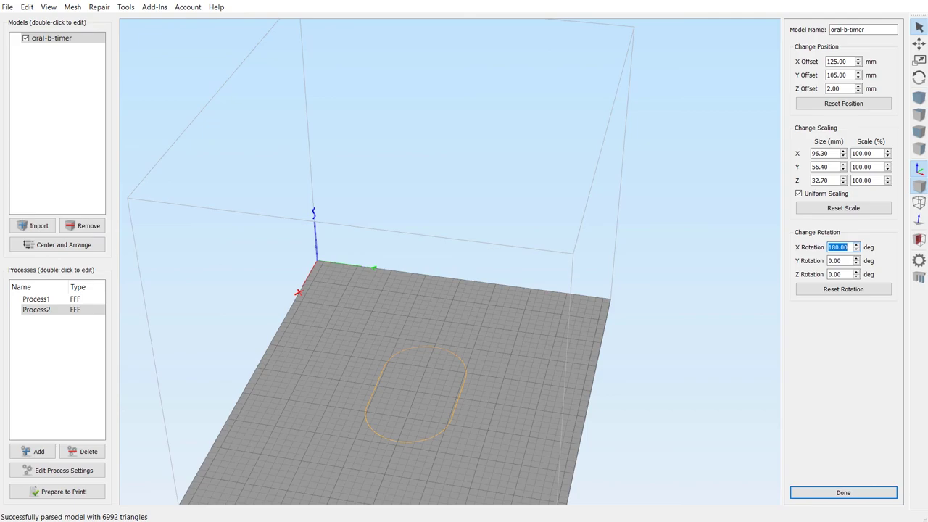
click(55, 246)
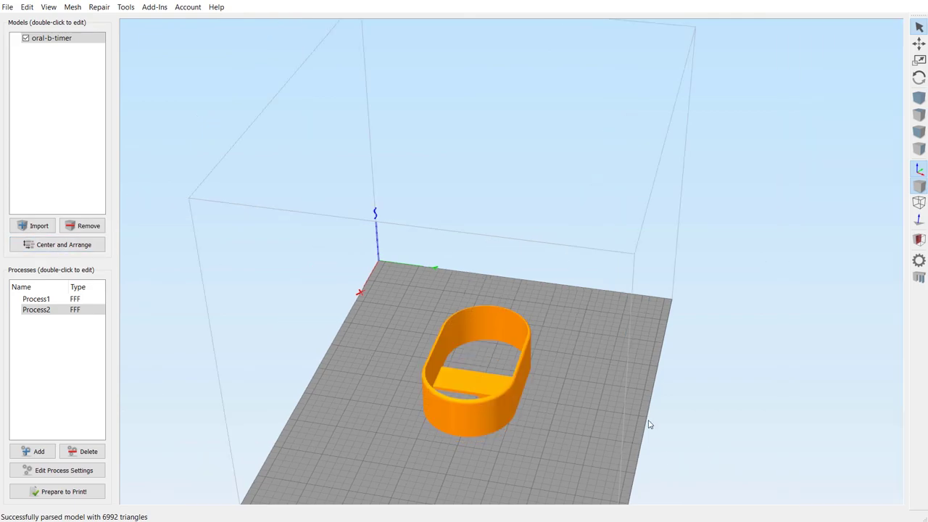
drag(650, 425, 530, 437)
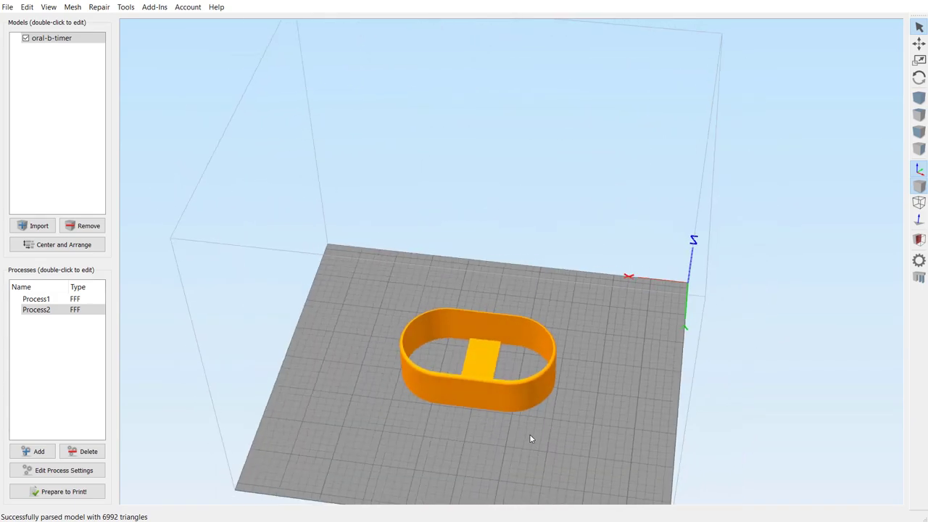
Set the infill of Process1 to 30%, check its layer settings and accept the process settings
double_click(50, 302)
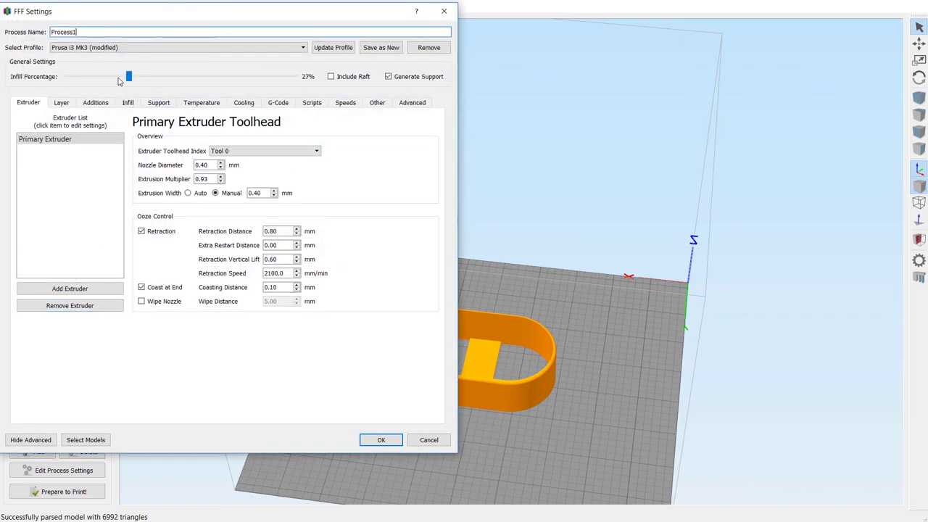
click(128, 78)
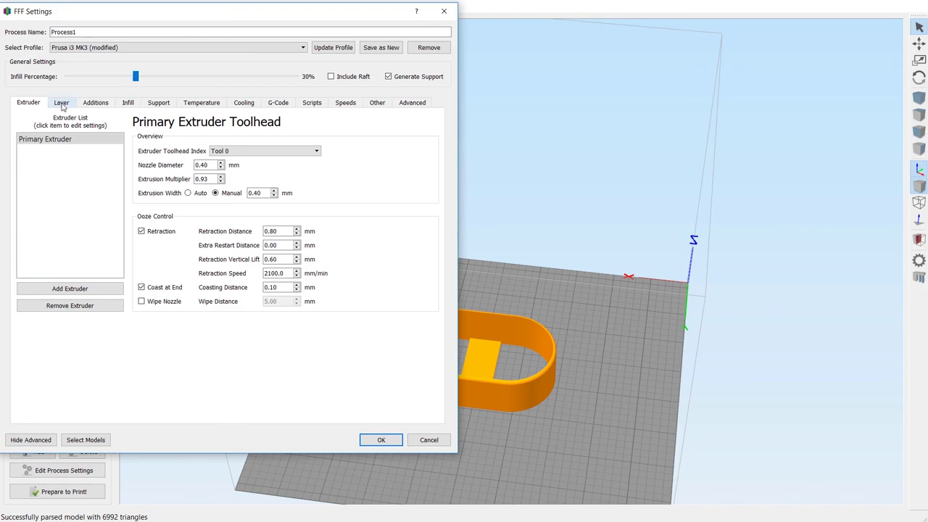
click(60, 103)
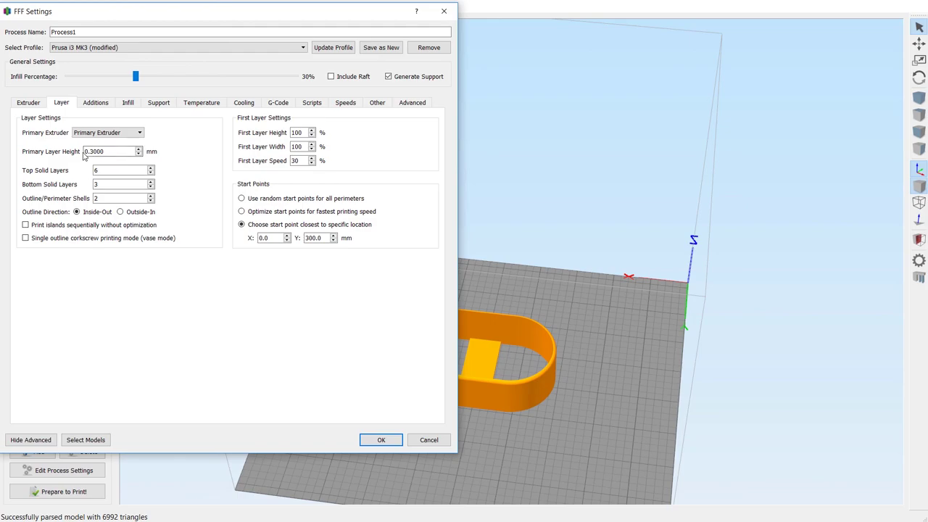
click(383, 440)
Prepare the model for printing with Process1 in continuous layer-by-layer mode to generate the toolpath preview
drag(426, 439, 586, 371)
click(52, 493)
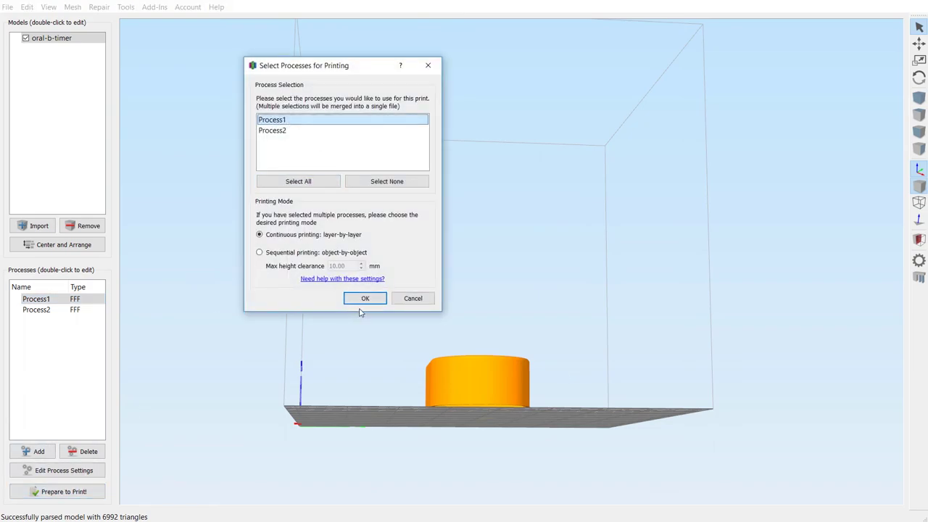
click(364, 299)
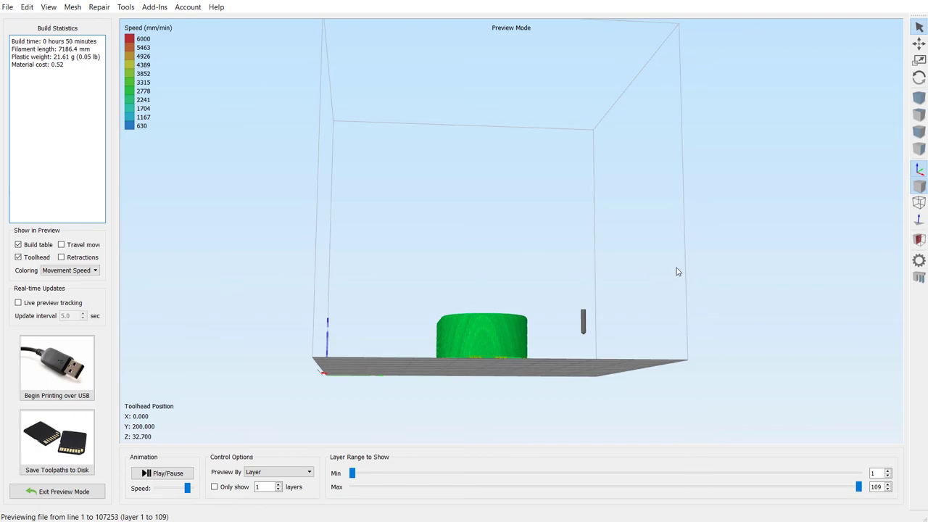